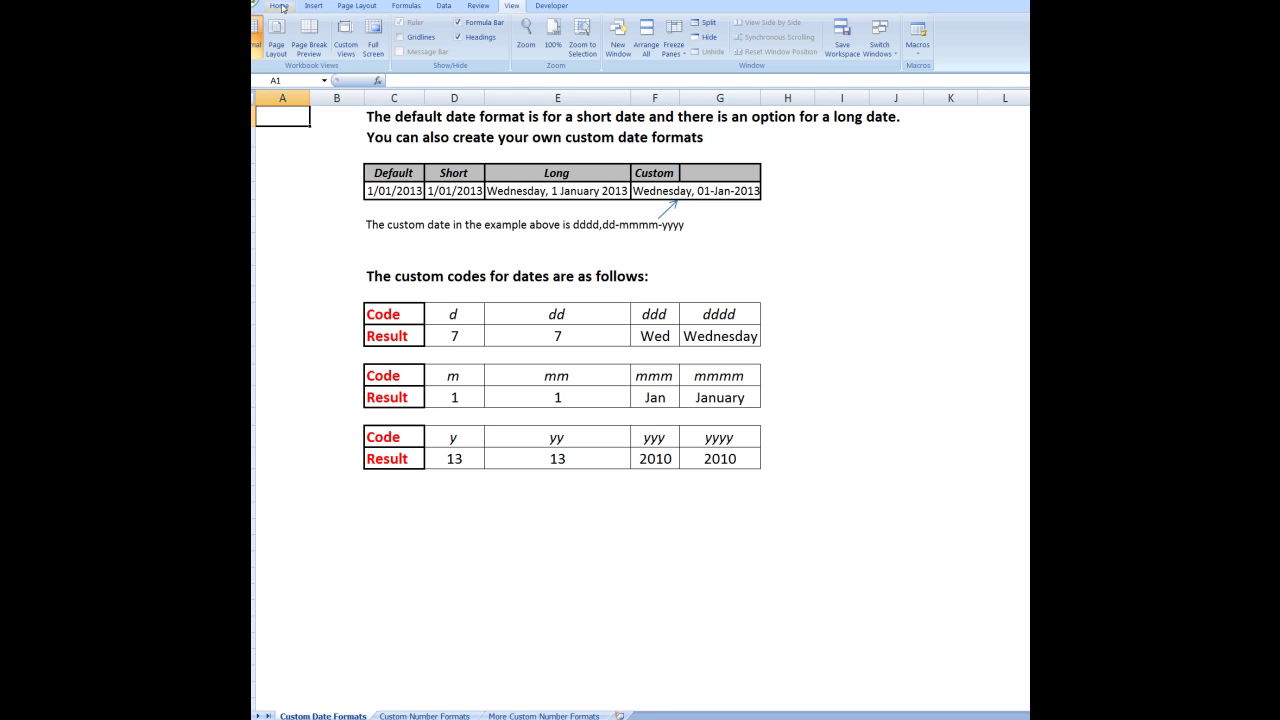
# Inspect the General code in Format Cells' Custom category, then close without changes
pyautogui.click(279, 6)
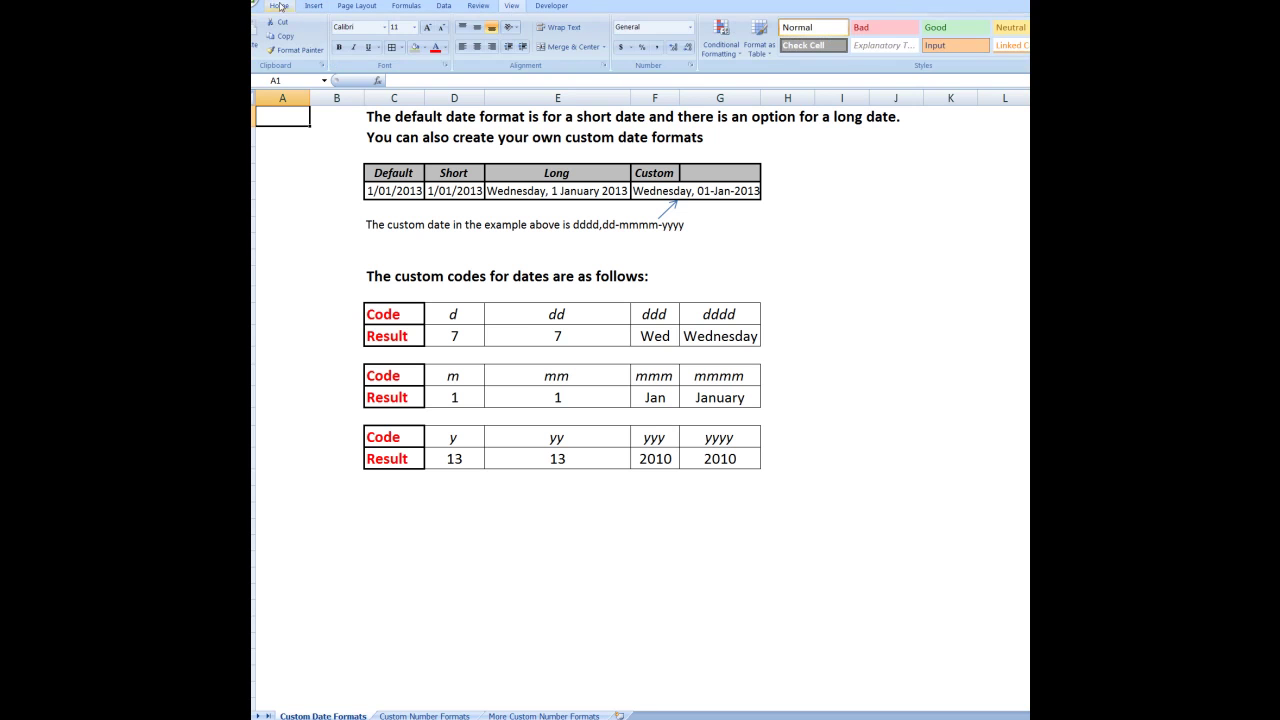
pyautogui.click(691, 66)
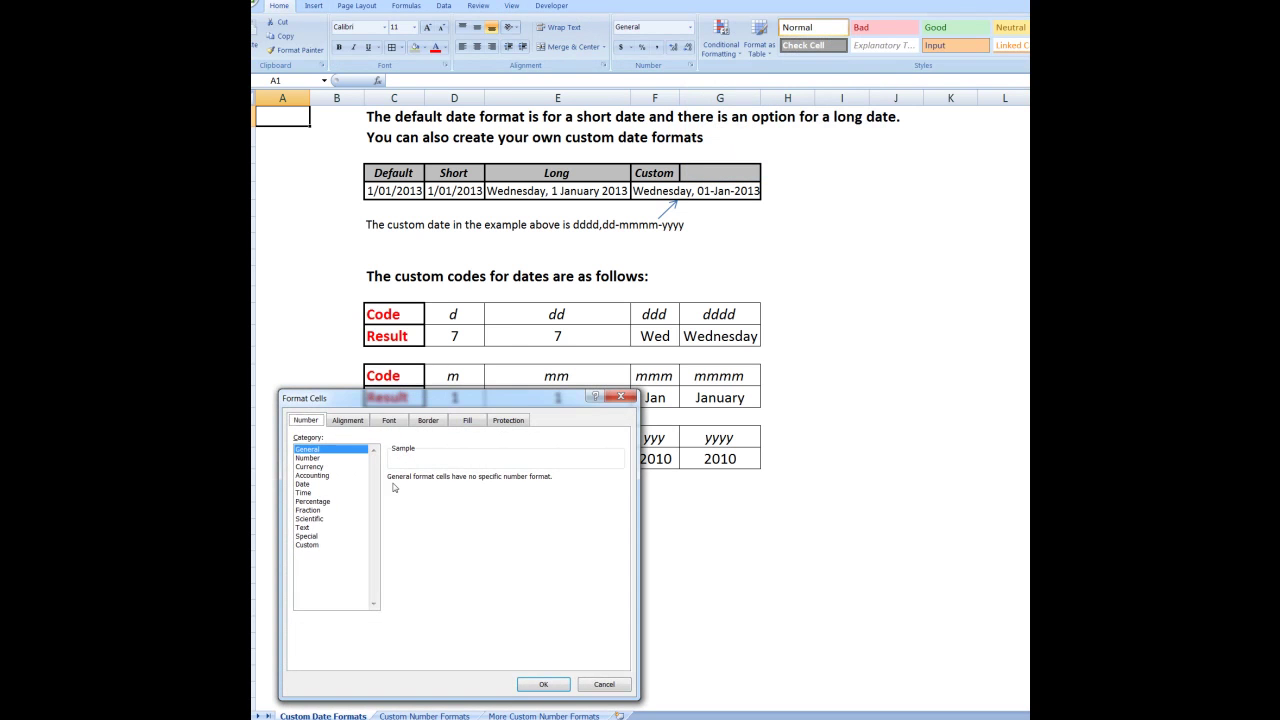
pyautogui.click(306, 545)
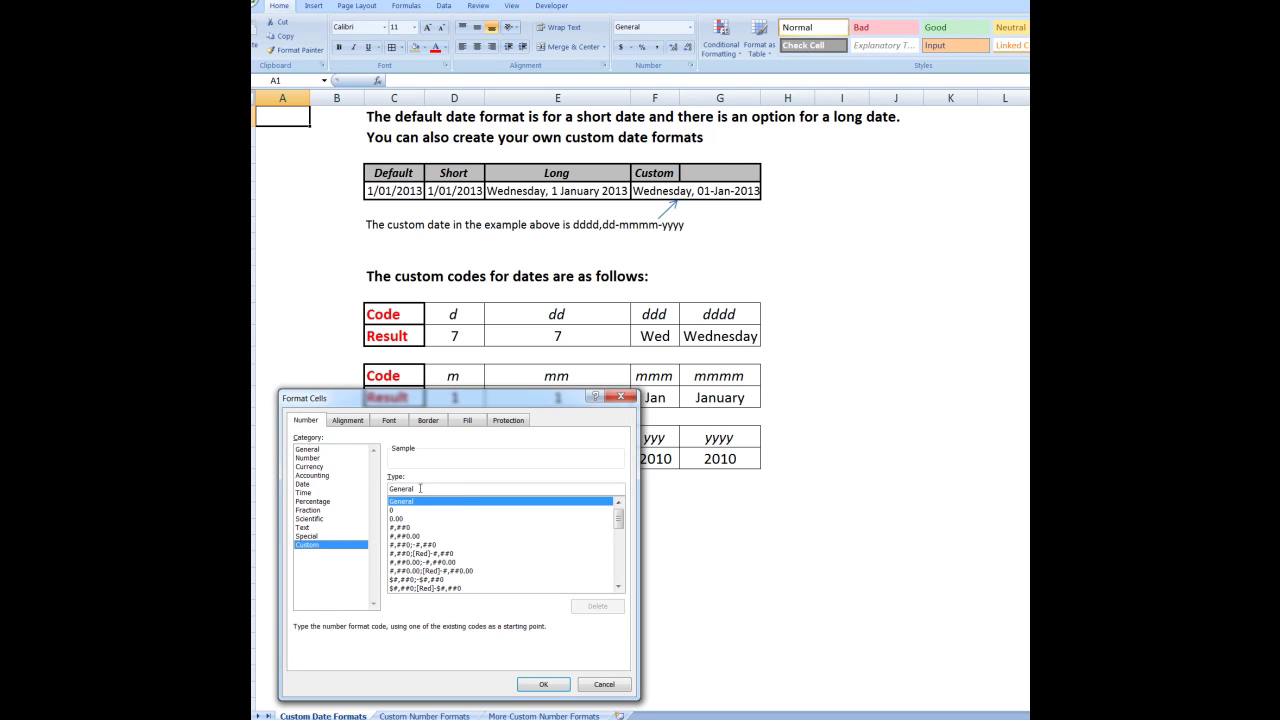
pyautogui.moveTo(419, 488); pyautogui.dragTo(388, 489)
pyautogui.click(600, 686)
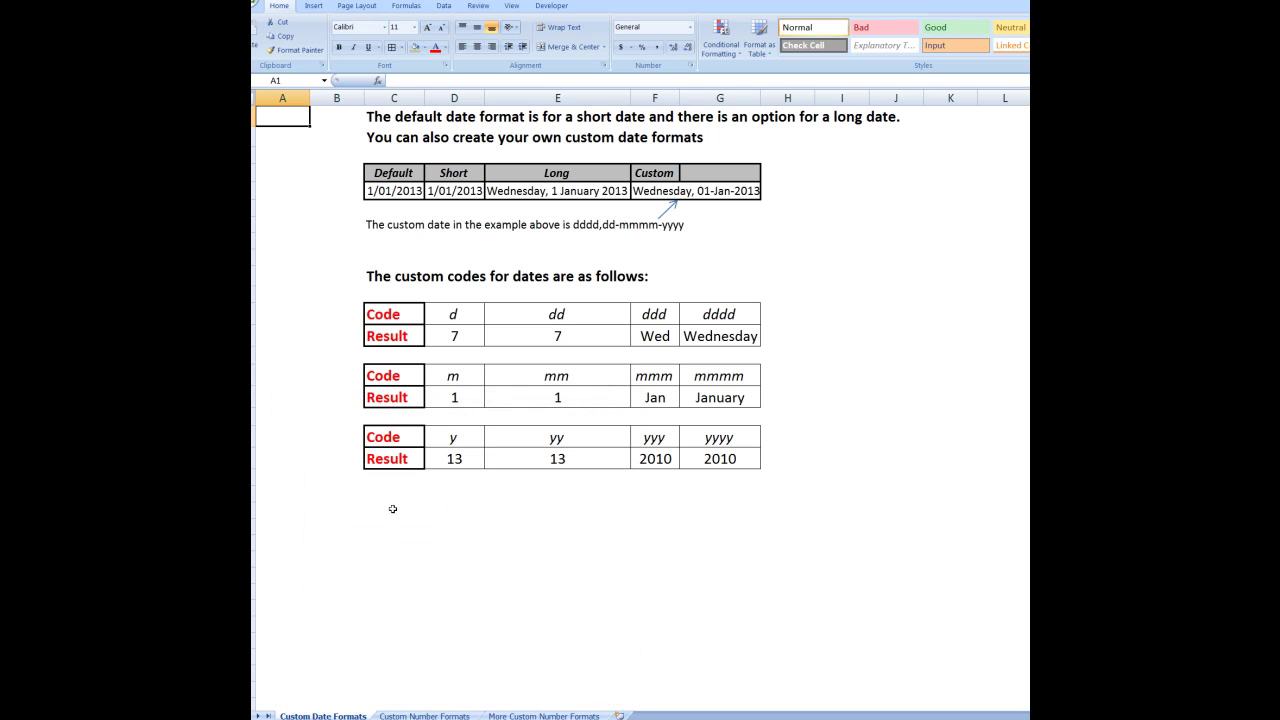
# Enter the date 23/2/1989 in cell C22 below the year table
pyautogui.click(386, 504)
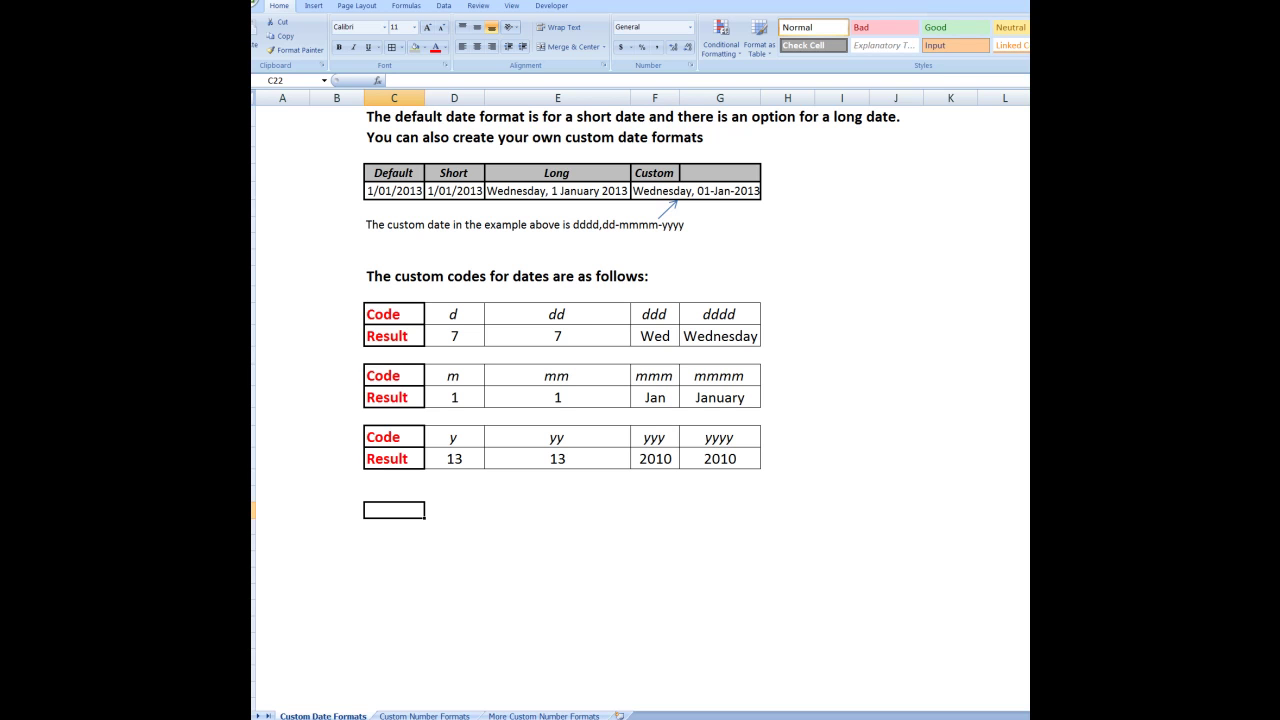
pyautogui.write('23/2')
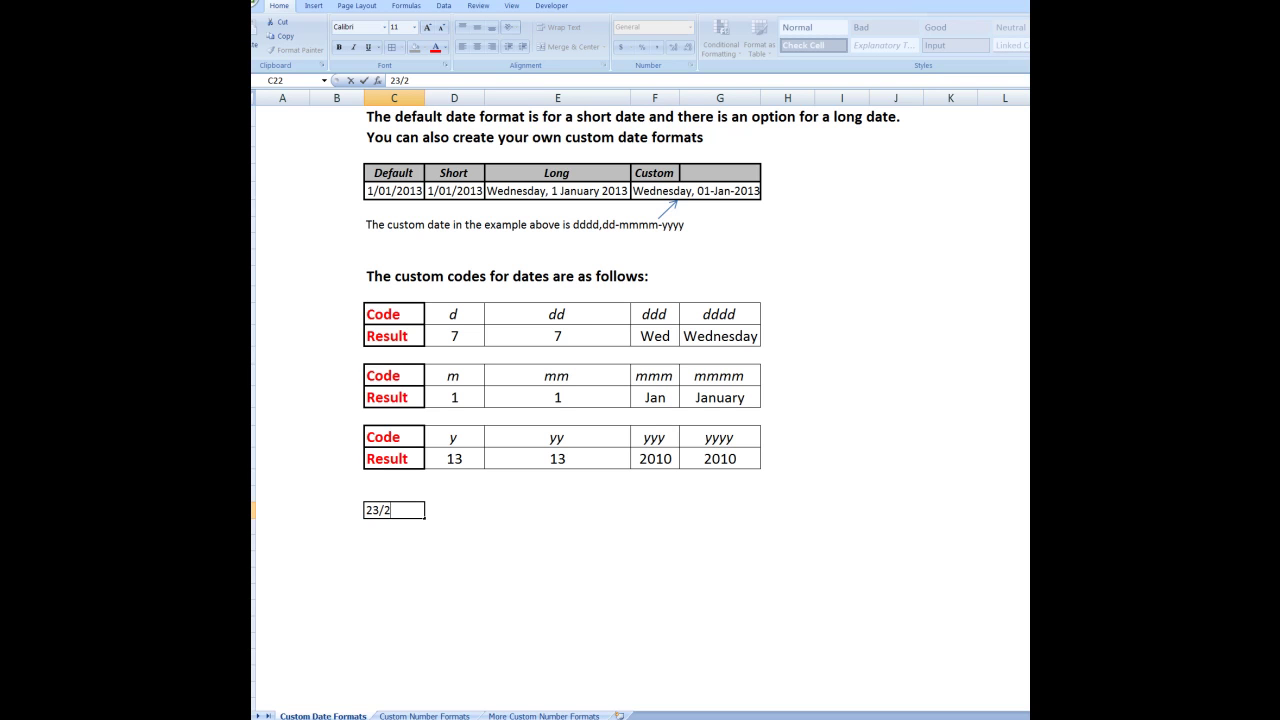
pyautogui.write('/1989')
pyautogui.click(431, 614)
pyautogui.click(397, 511)
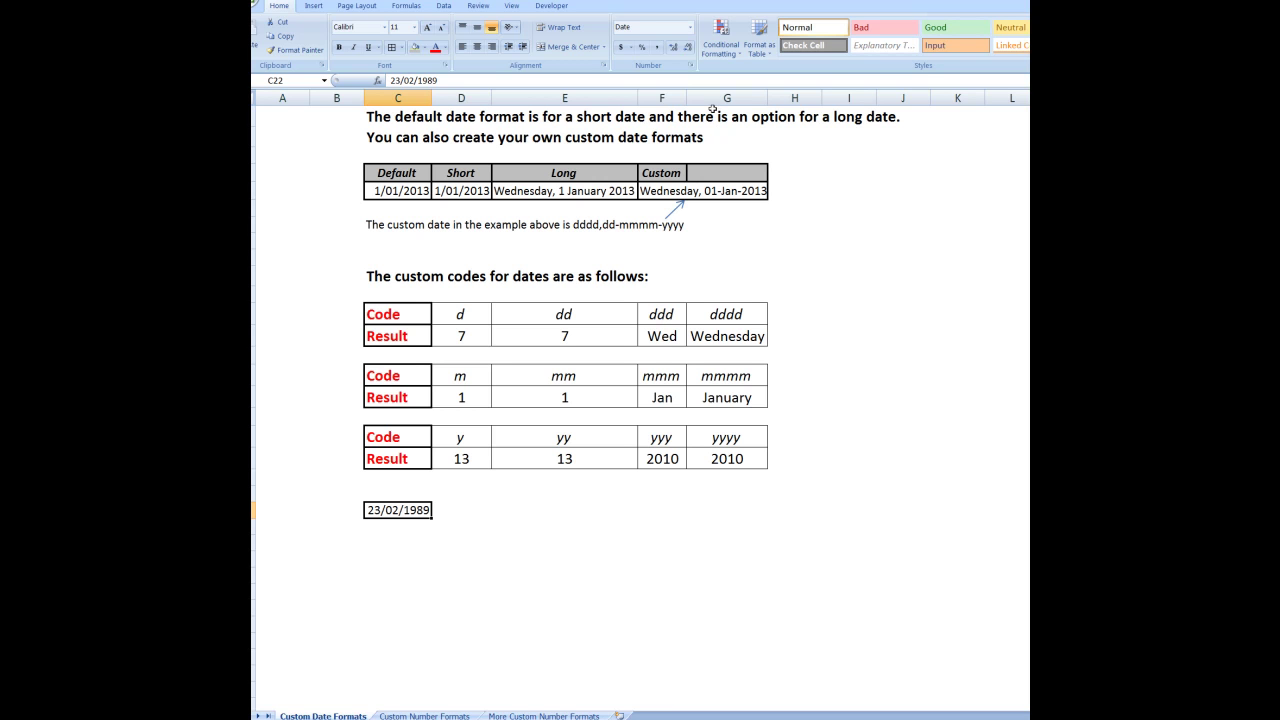
# Replace C22's d/mm/yyyy code with the custom format dddd so it displays Thursday
pyautogui.click(693, 67)
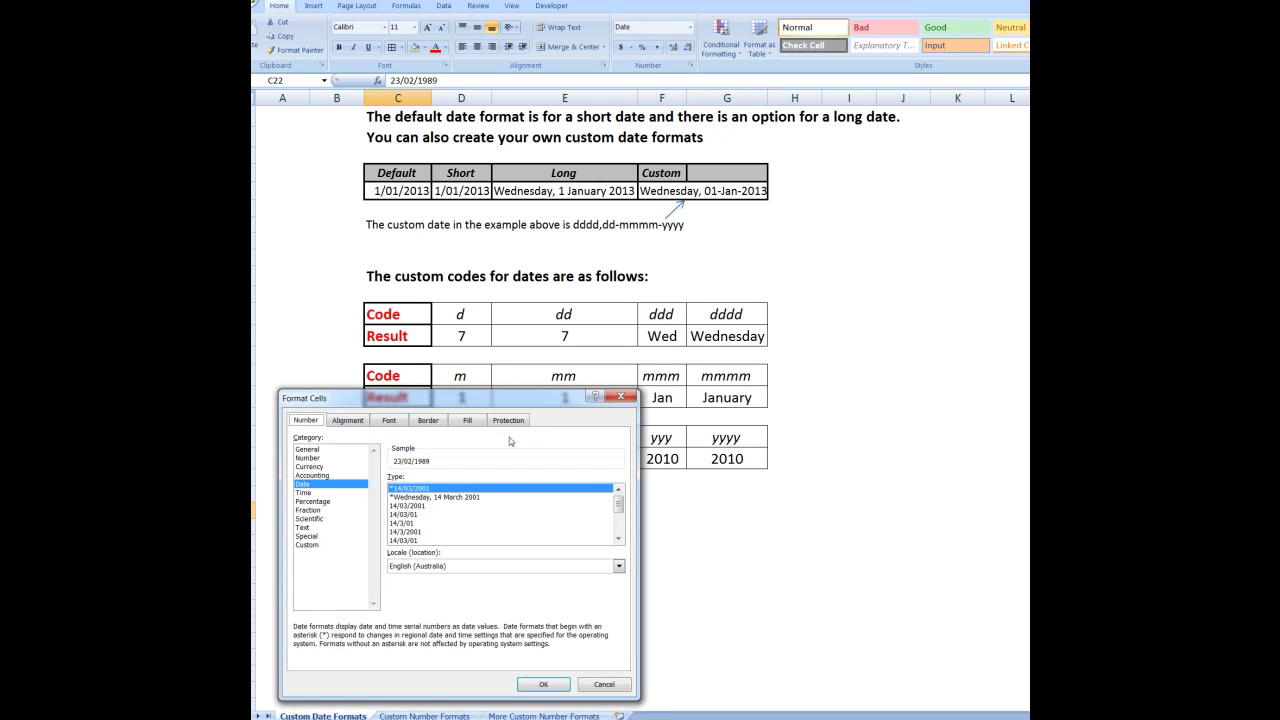
pyautogui.click(307, 545)
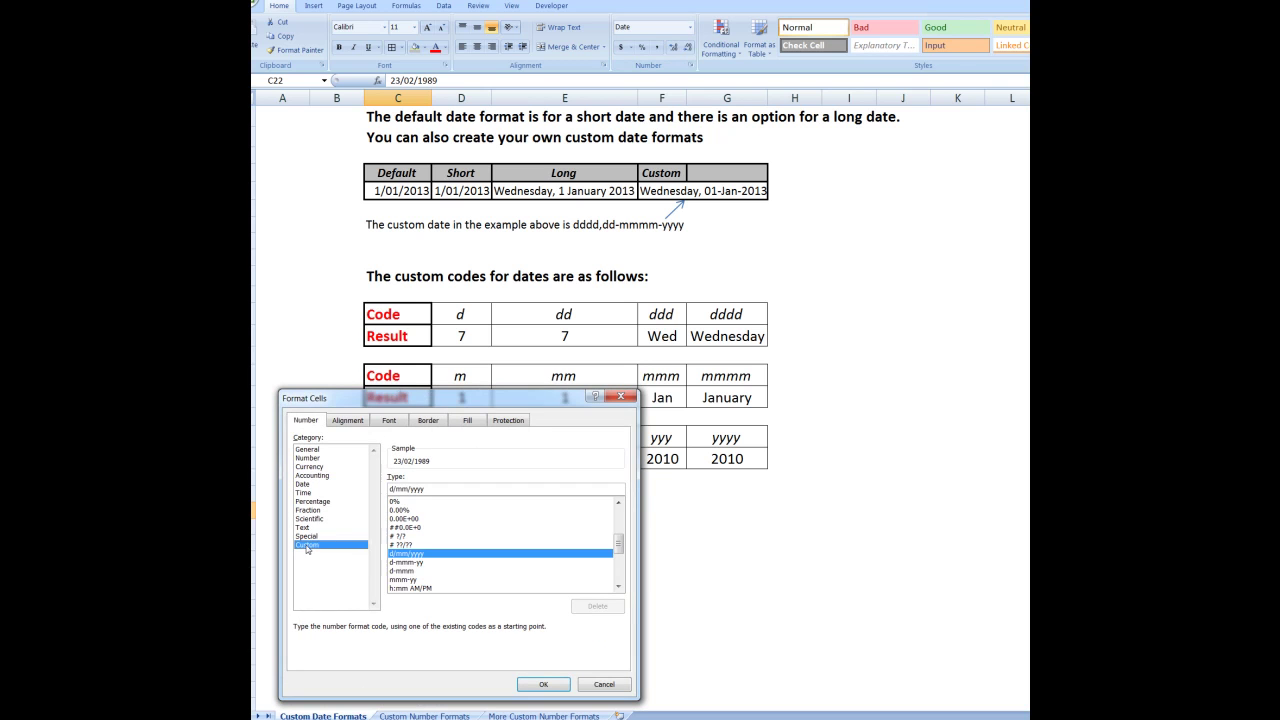
pyautogui.moveTo(443, 489); pyautogui.dragTo(377, 488)
pyautogui.write('dddd')
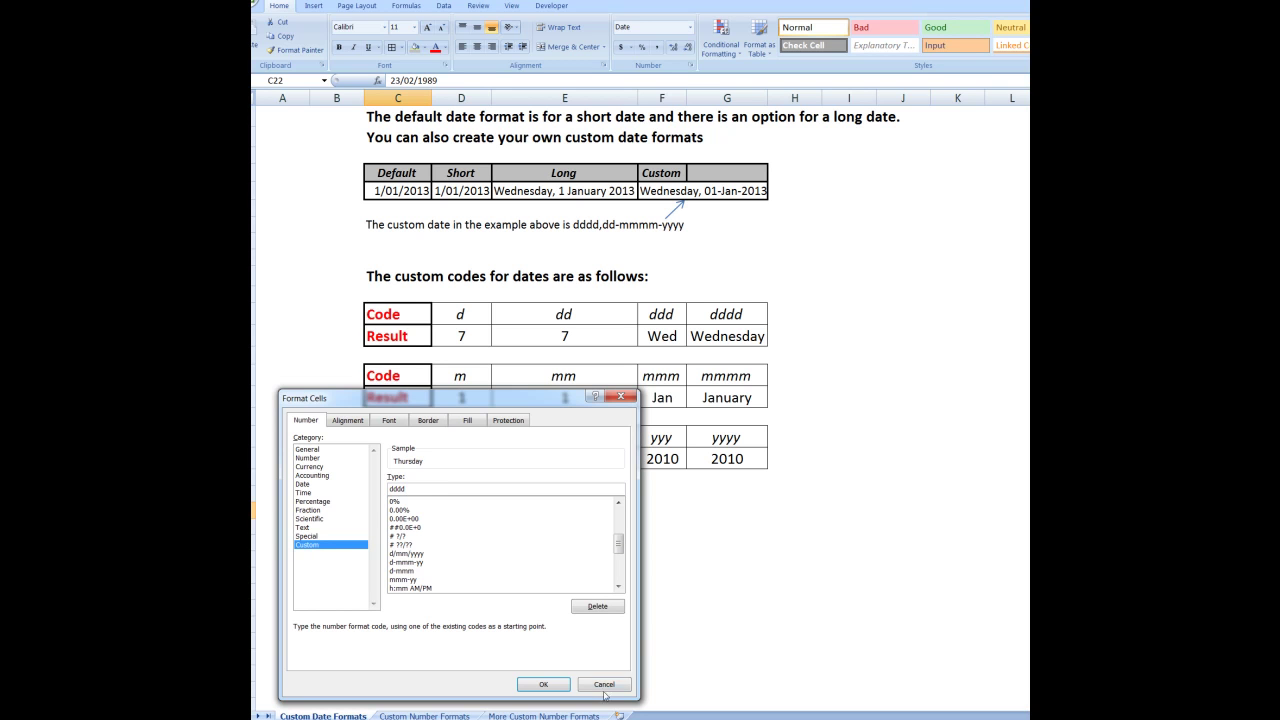
pyautogui.click(543, 684)
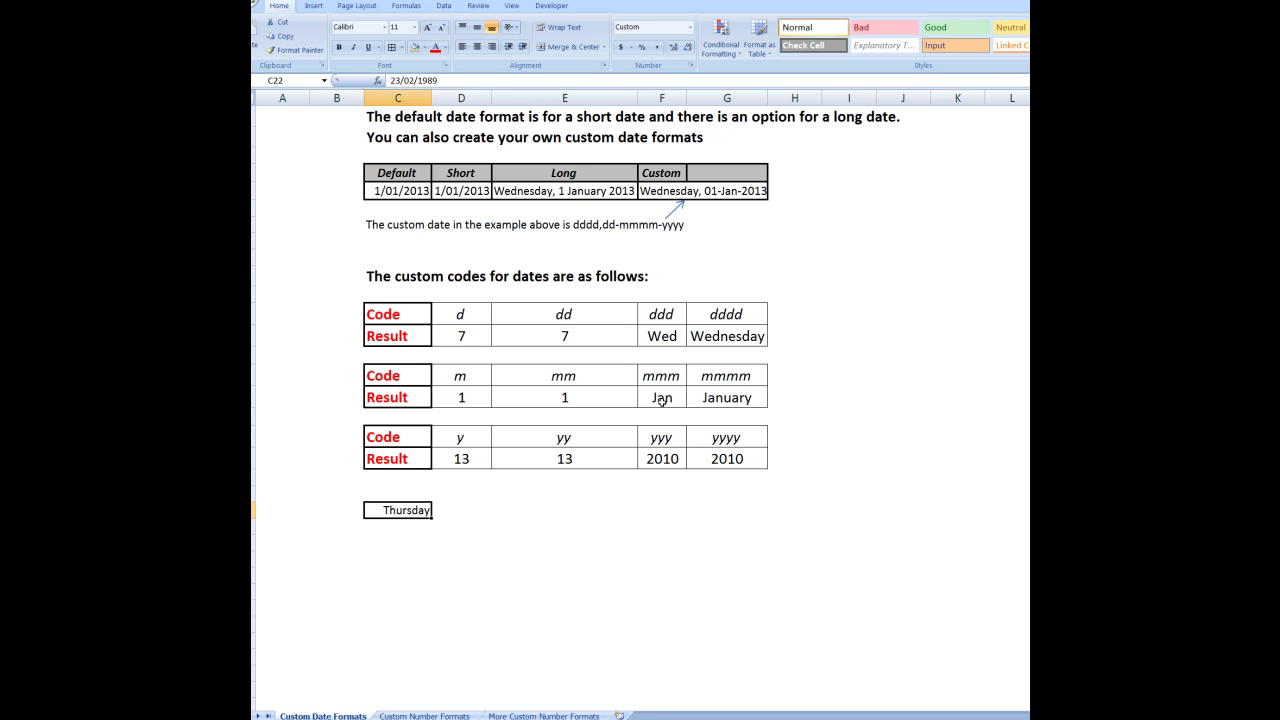
# Change C22's custom format from dddd to mmm so it displays Feb
pyautogui.click(690, 30)
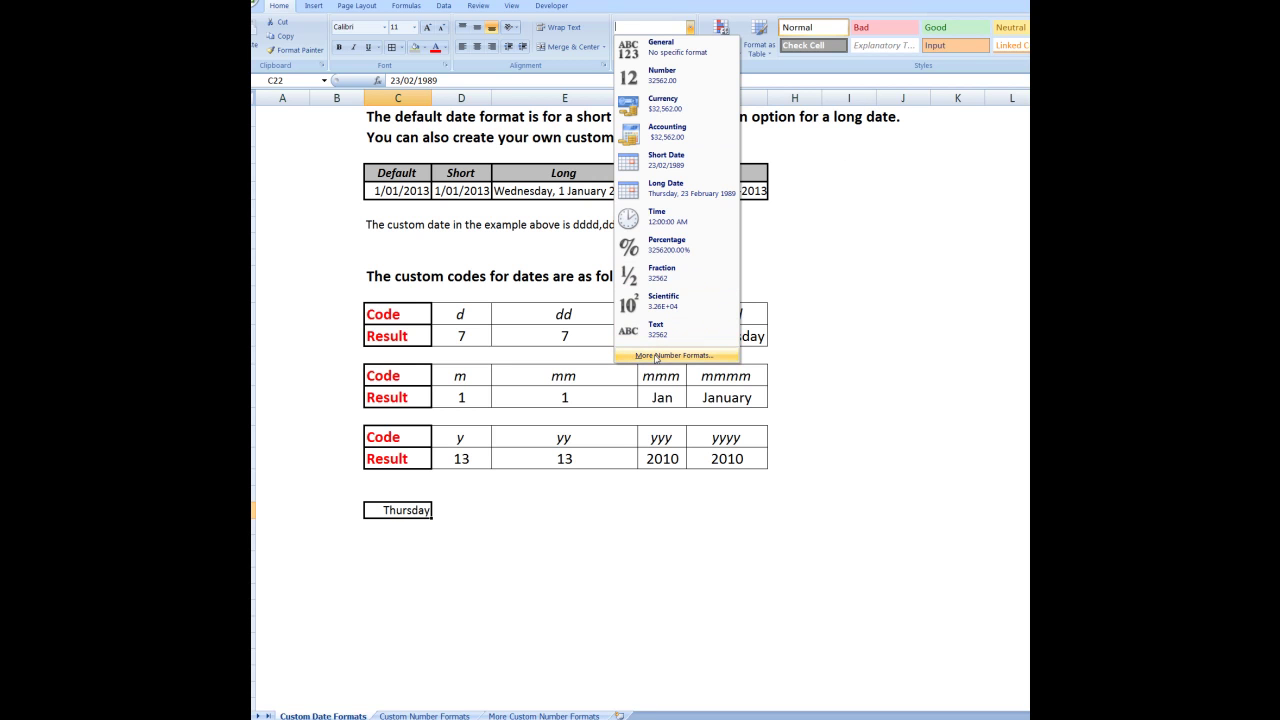
pyautogui.click(660, 356)
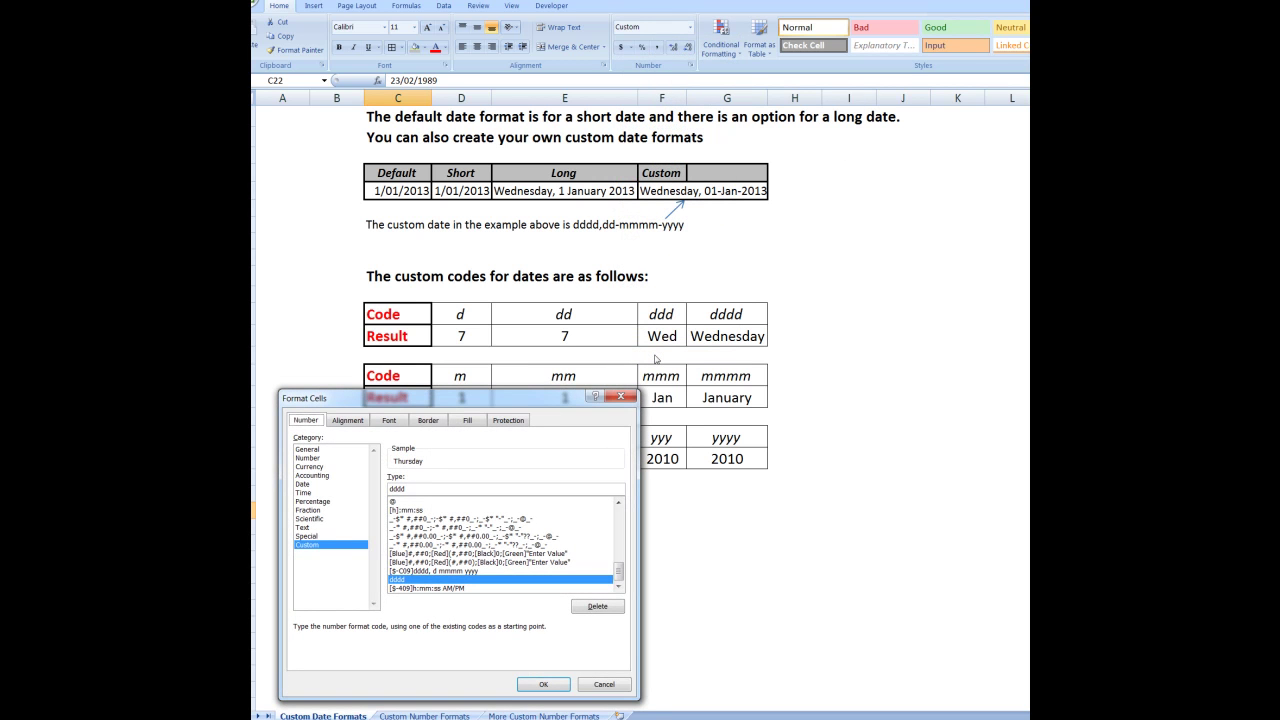
pyautogui.doubleClick(406, 489)
pyautogui.write('mmmm')
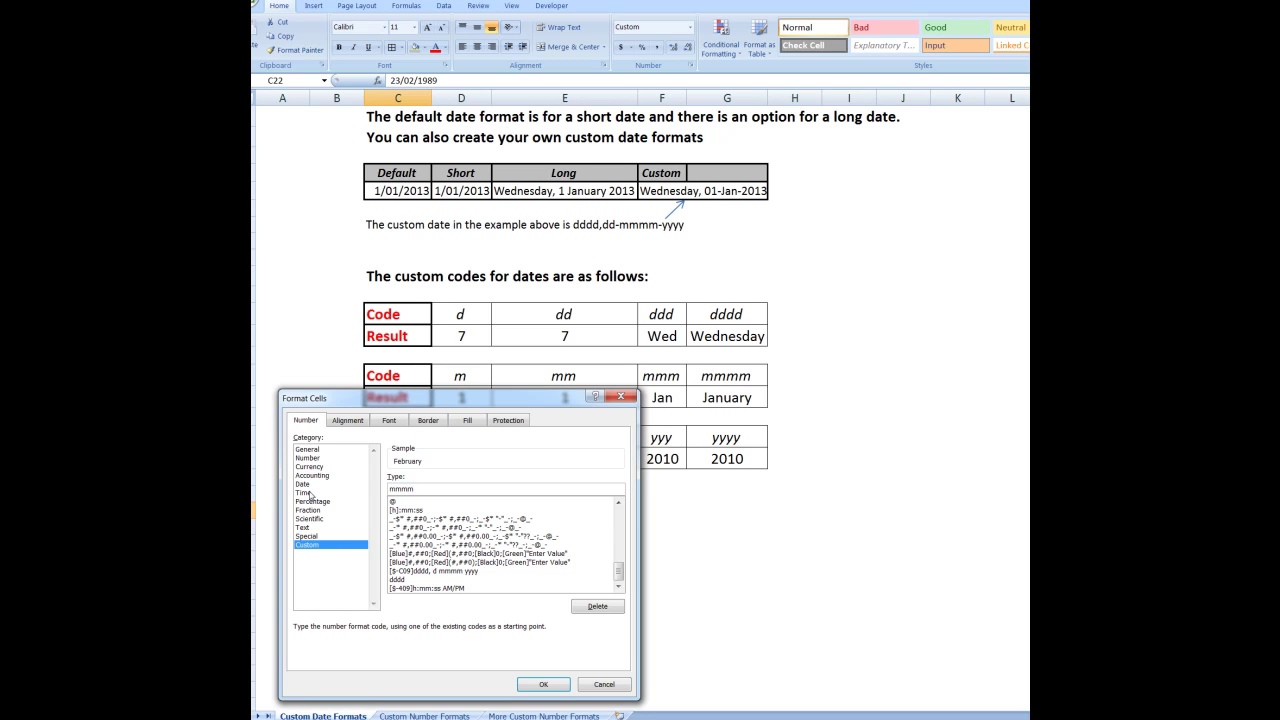
pyautogui.press('BackSpace')
pyautogui.press('Return')
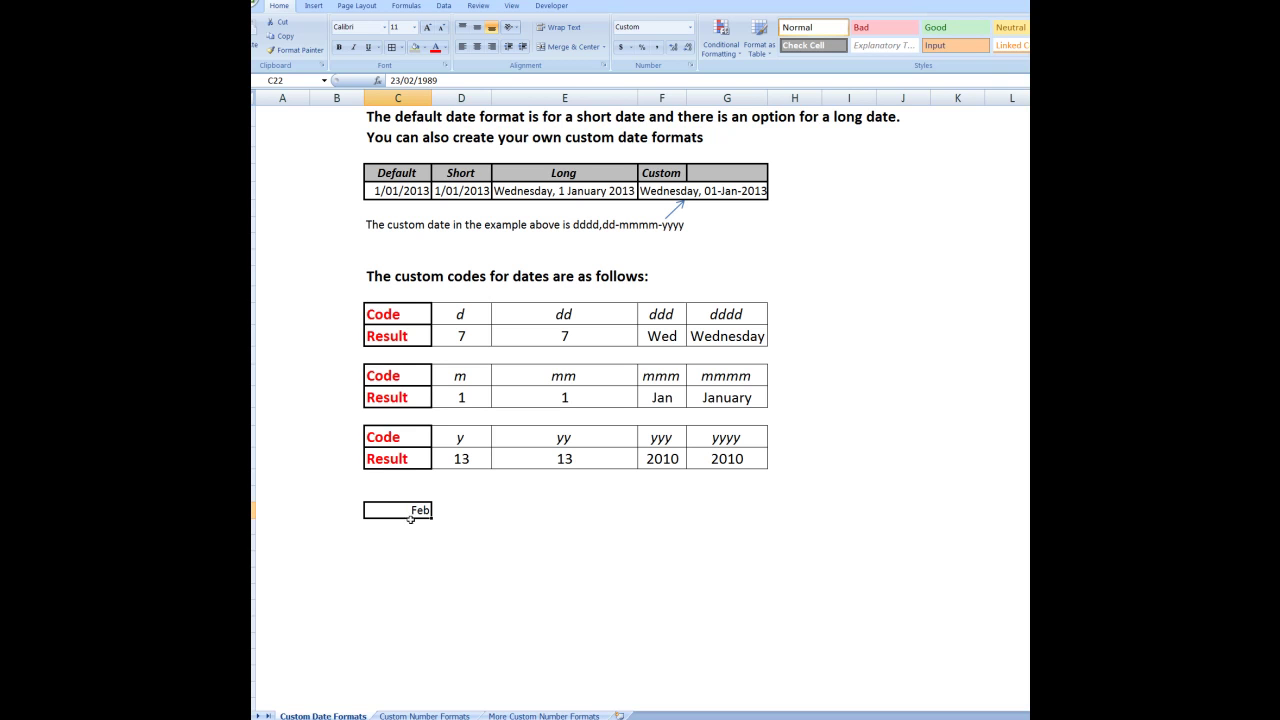
# Go to the Custom Number Formats sheet showing the four-part format examples
pyautogui.click(424, 716)
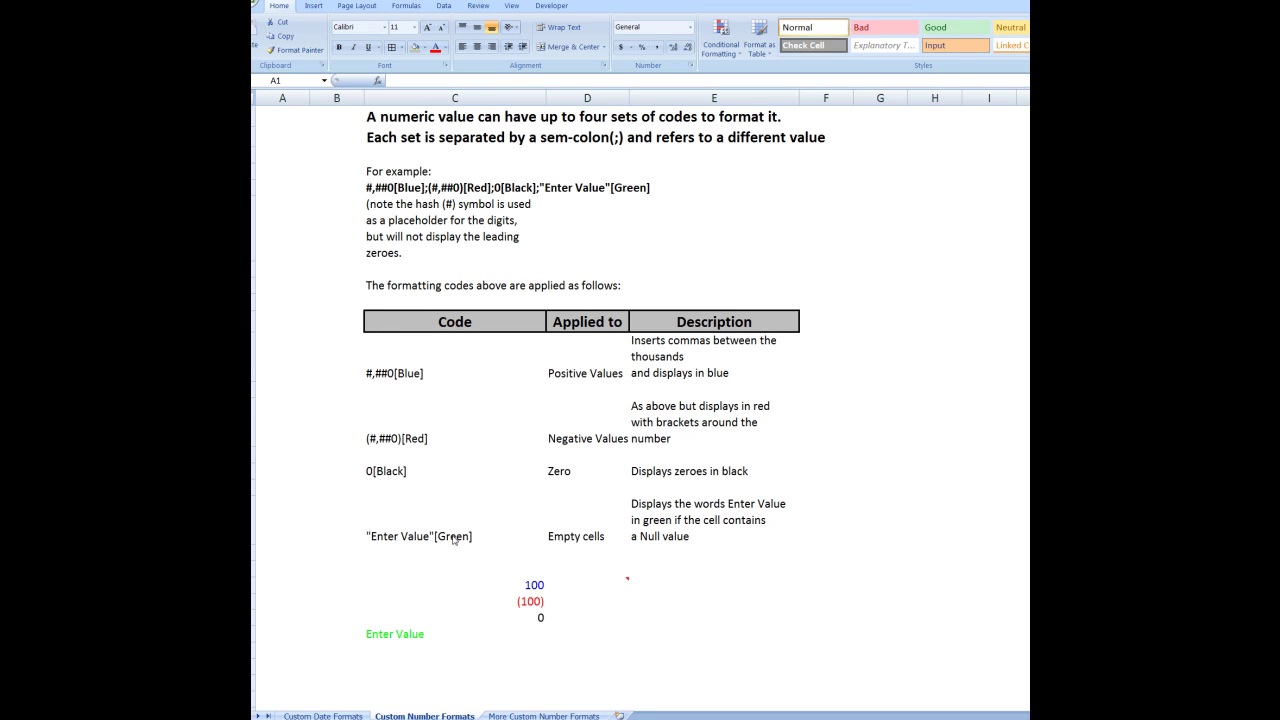
pyautogui.click(534, 584)
pyautogui.moveTo(534, 584); pyautogui.dragTo(530, 630)
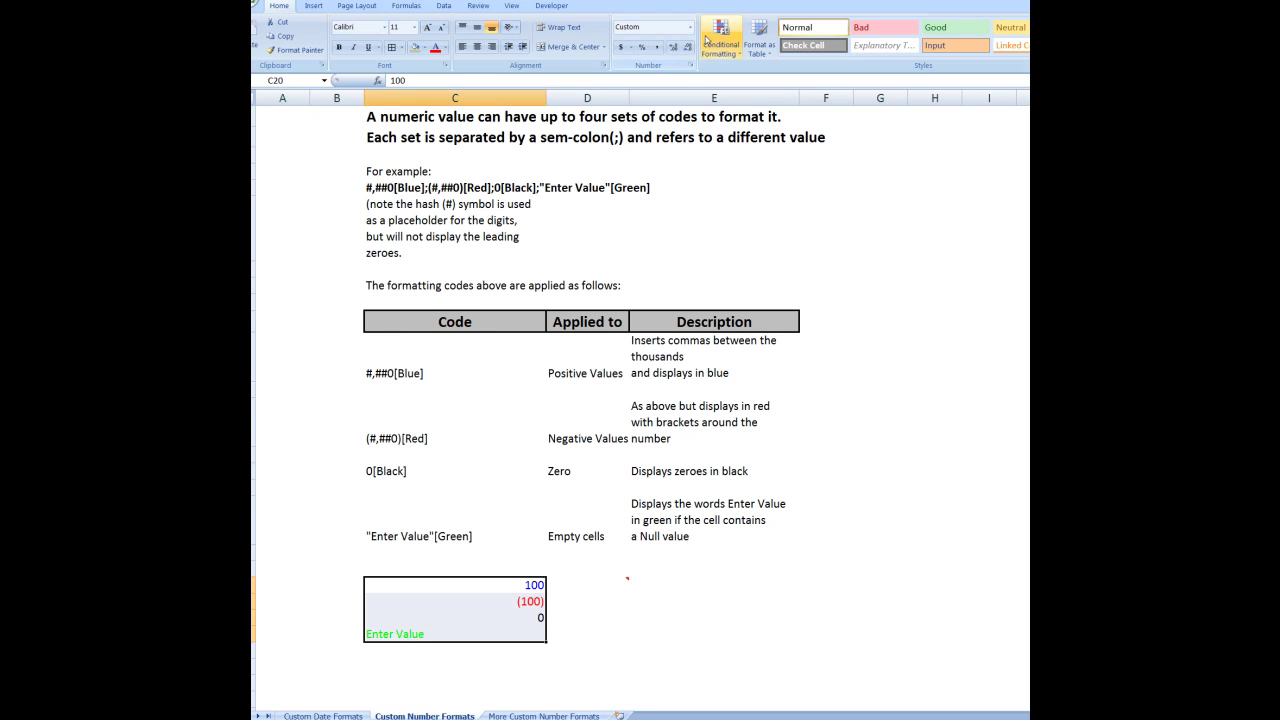
pyautogui.click(691, 66)
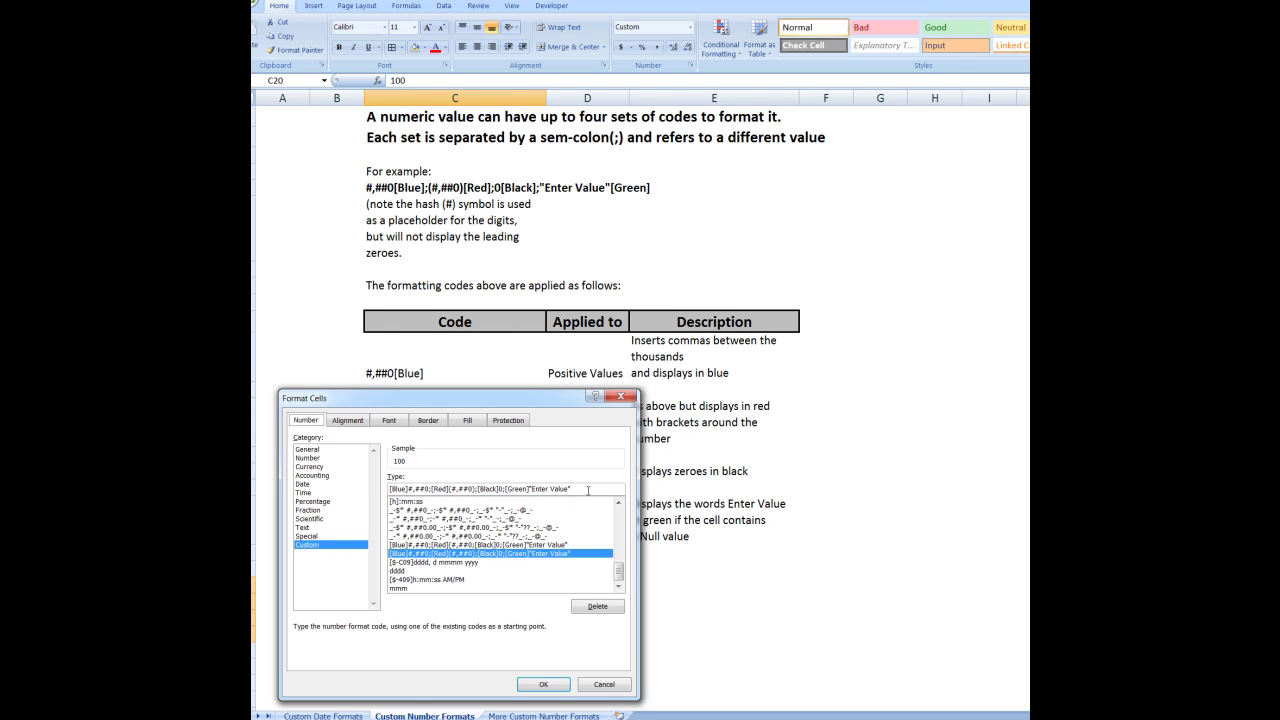
pyautogui.click(558, 690)
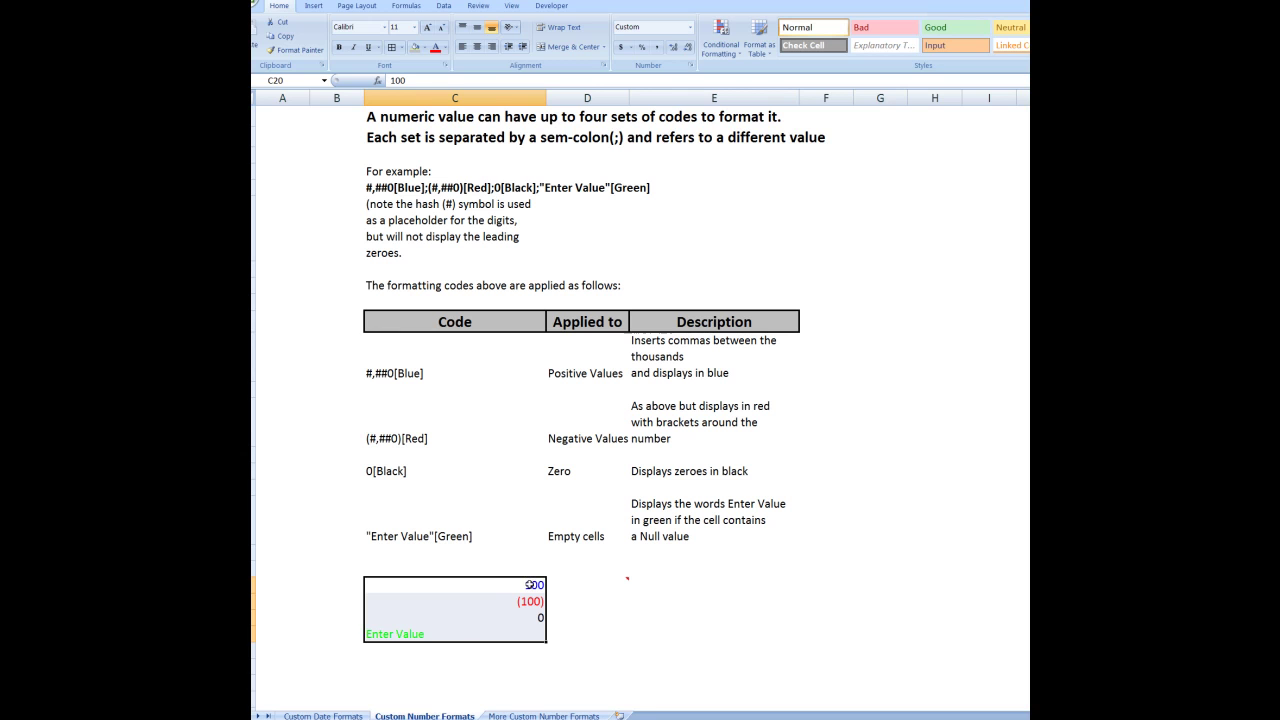
# Replace the value in C20 with 2000, shown as blue 2,000
pyautogui.click(529, 584)
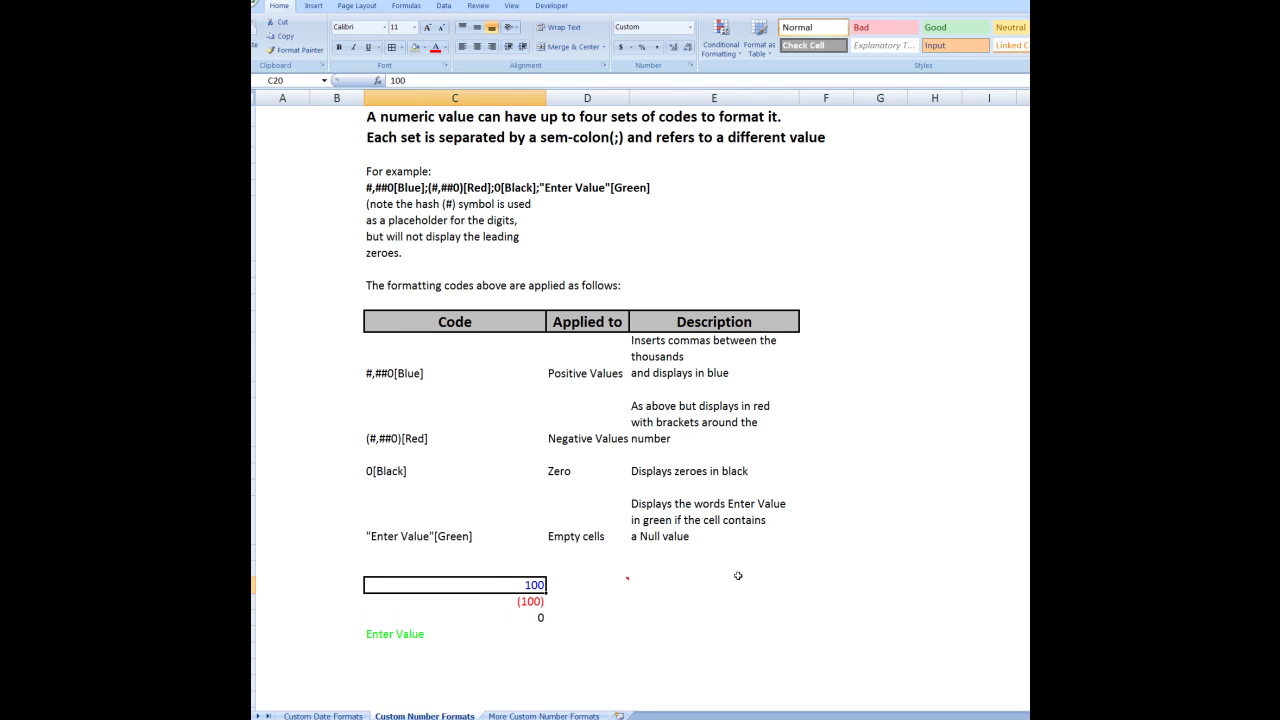
pyautogui.write('2000')
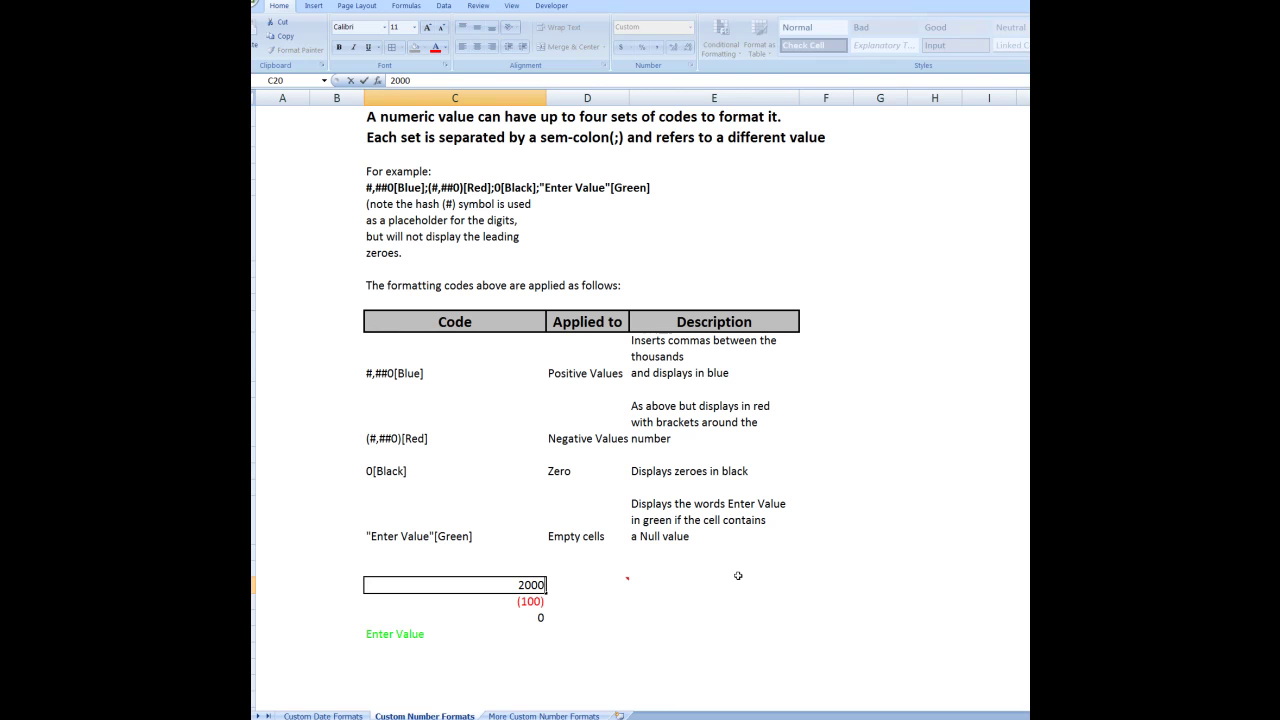
pyautogui.press('Return')
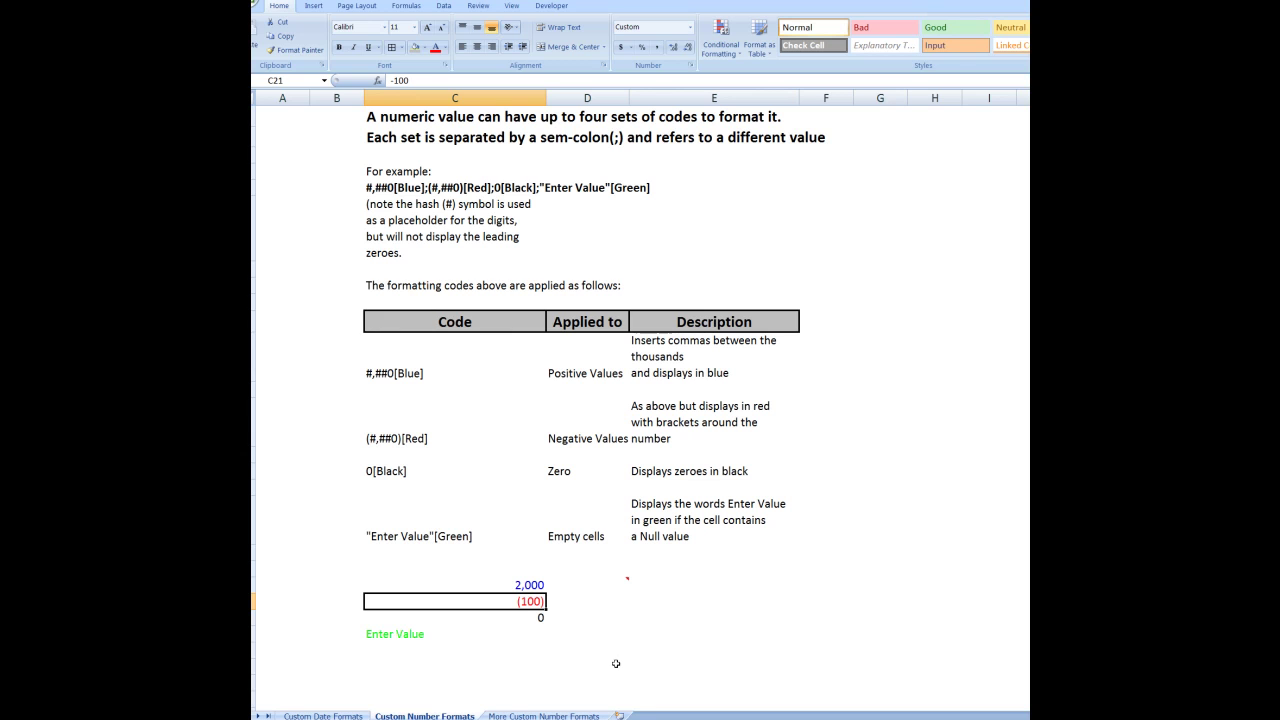
# Enter 2100 in C23 to see blue 2,100, then an empty-text entry to restore green Enter Value
pyautogui.click(410, 637)
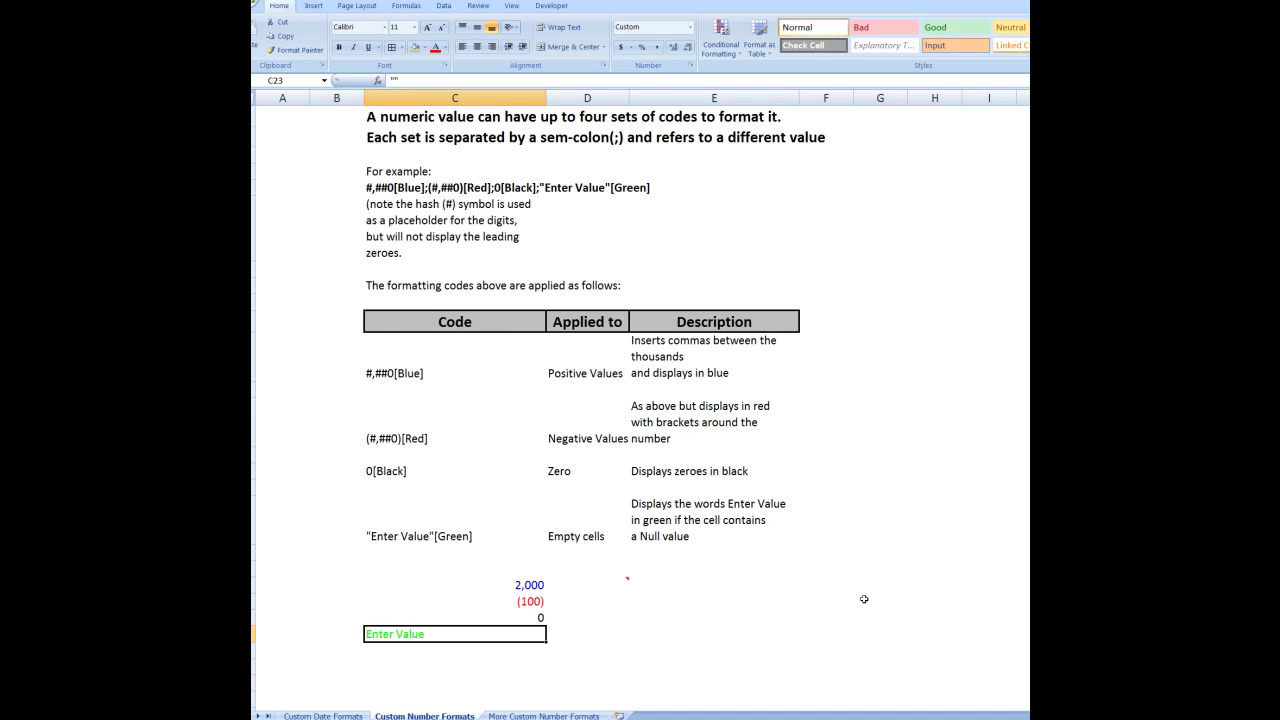
pyautogui.write('2100')
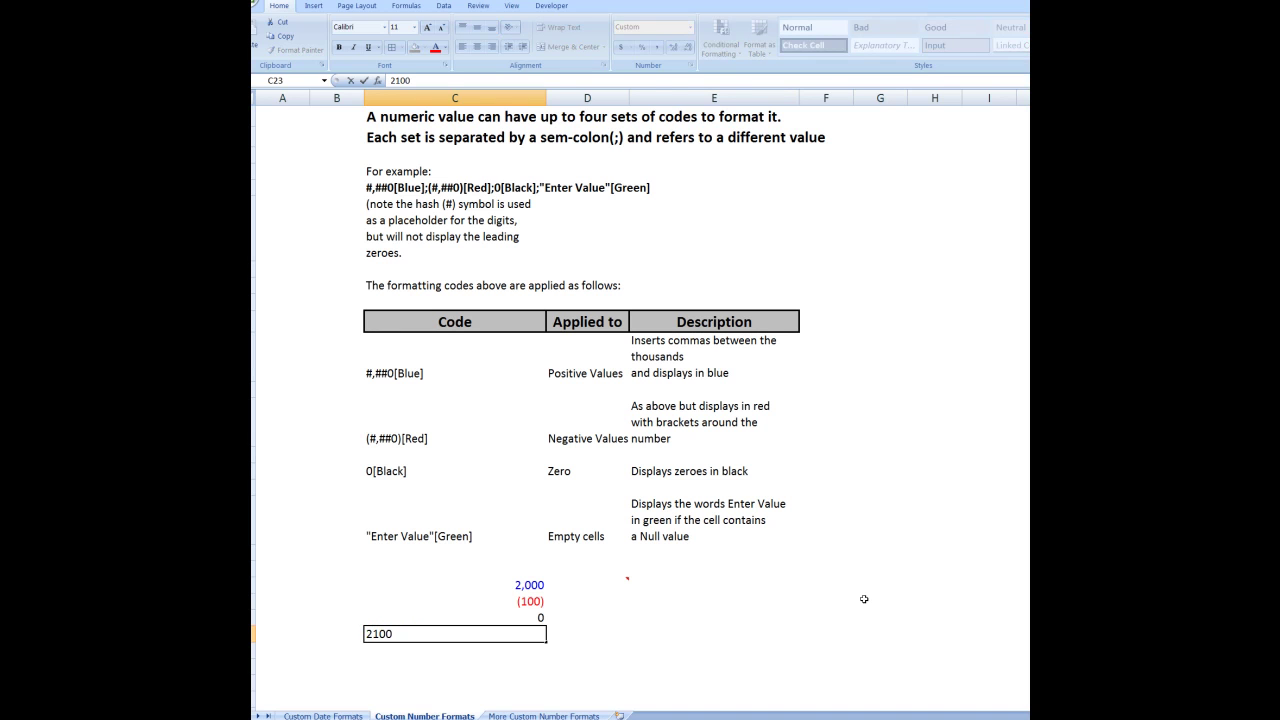
pyautogui.press('Return')
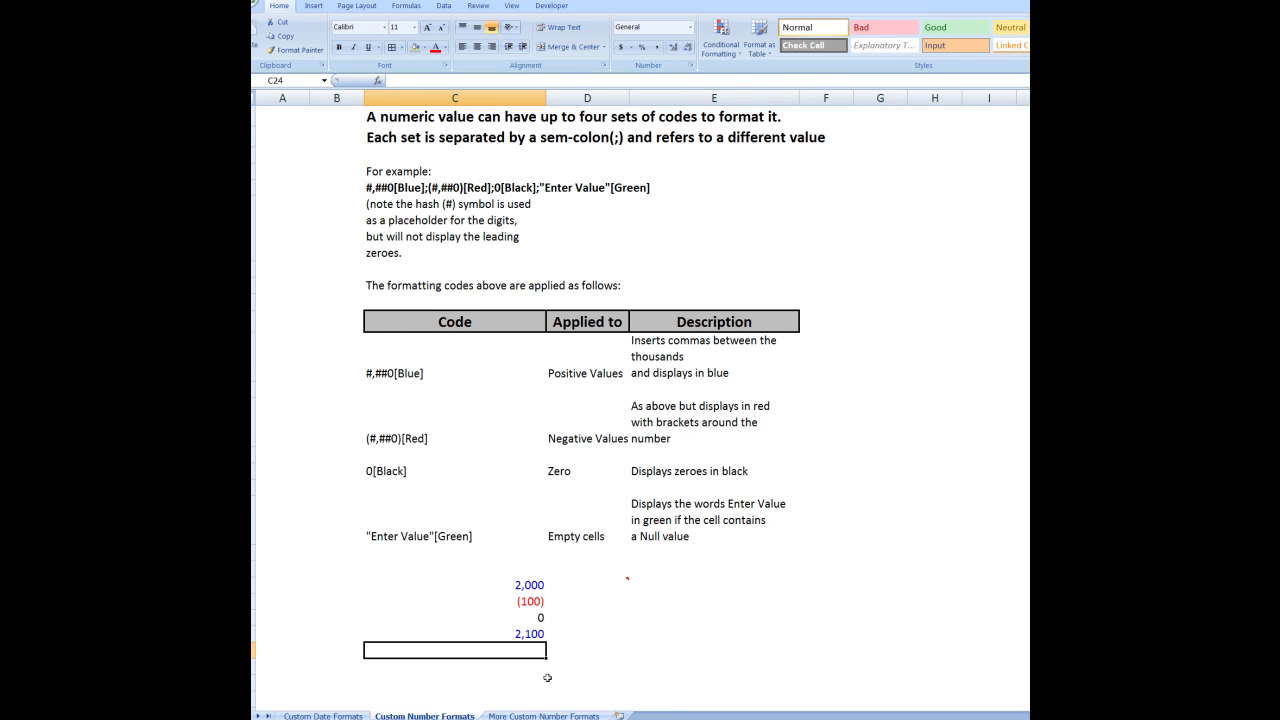
pyautogui.click(518, 637)
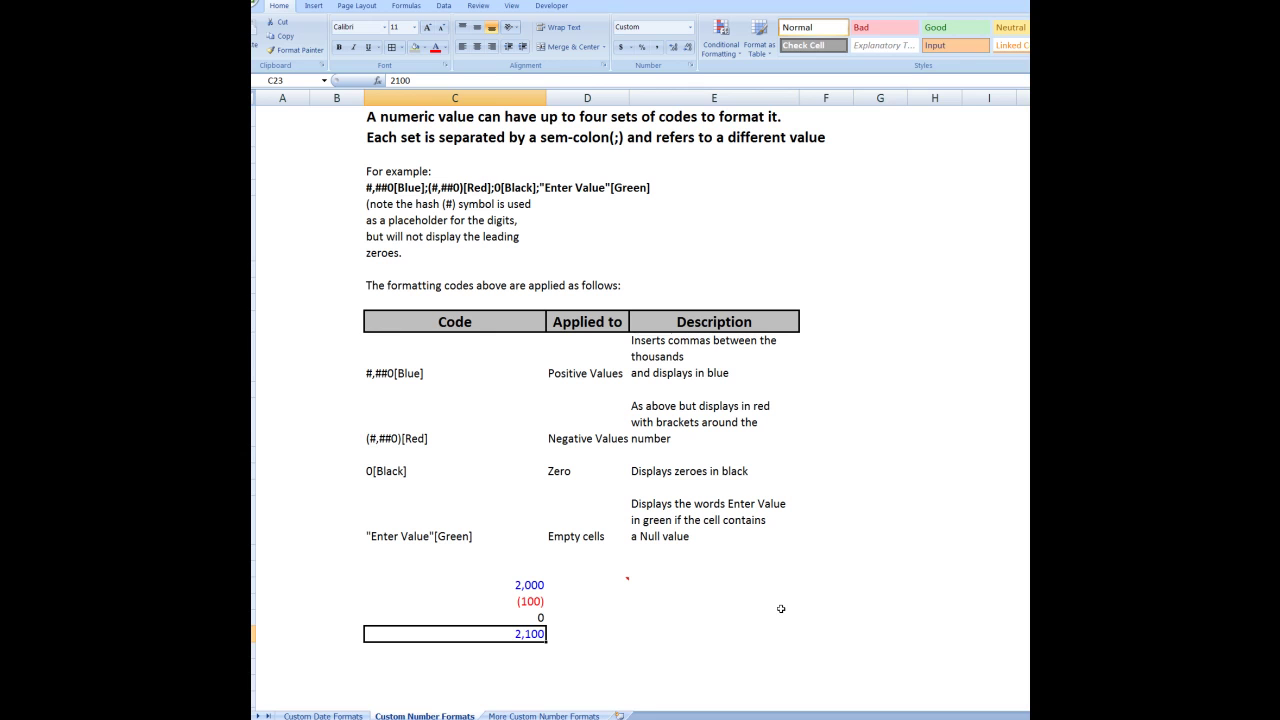
pyautogui.write('"')
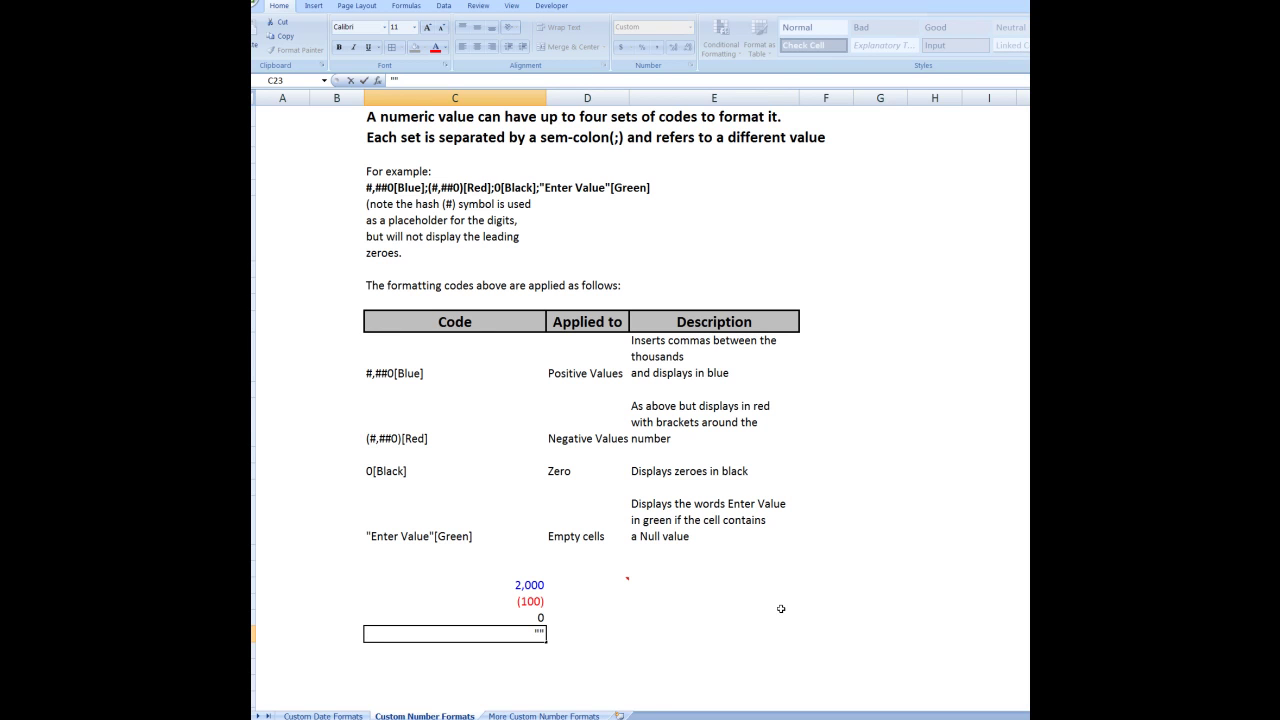
pyautogui.press('Return')
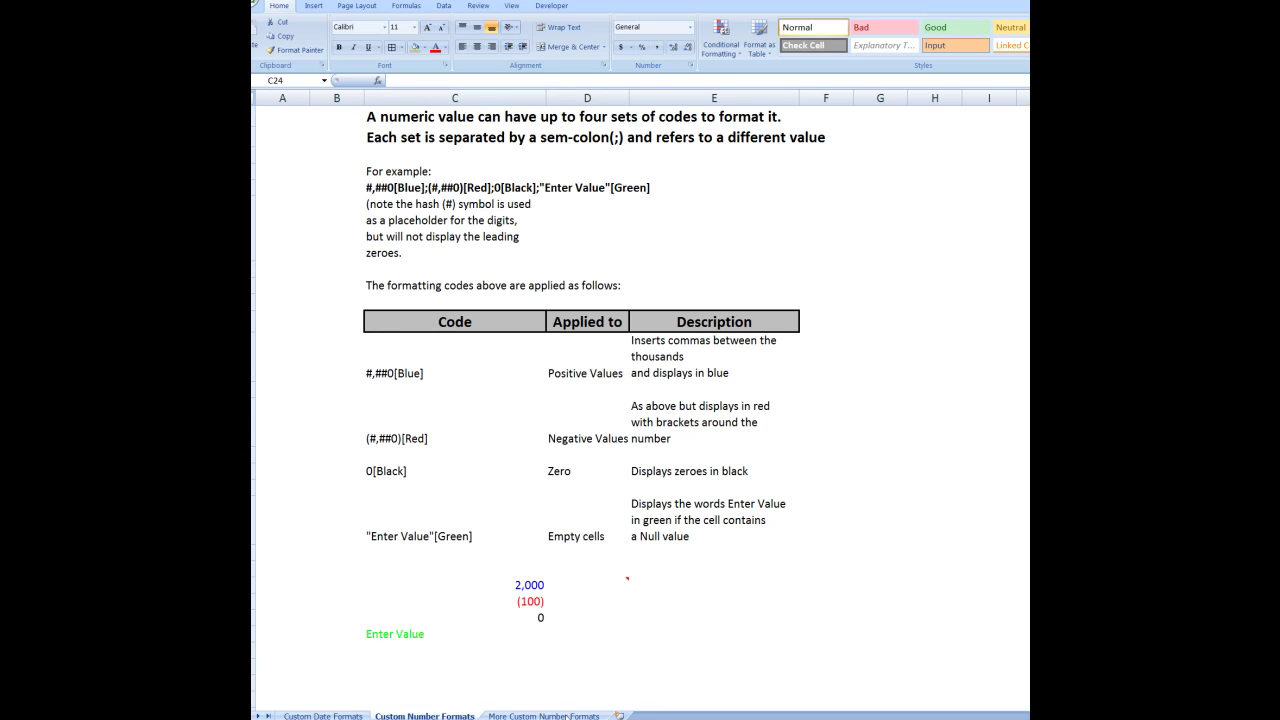
# On More Custom Number Formats, enter a phone number starting with 0 in A5, then select A5:A9
pyautogui.click(566, 716)
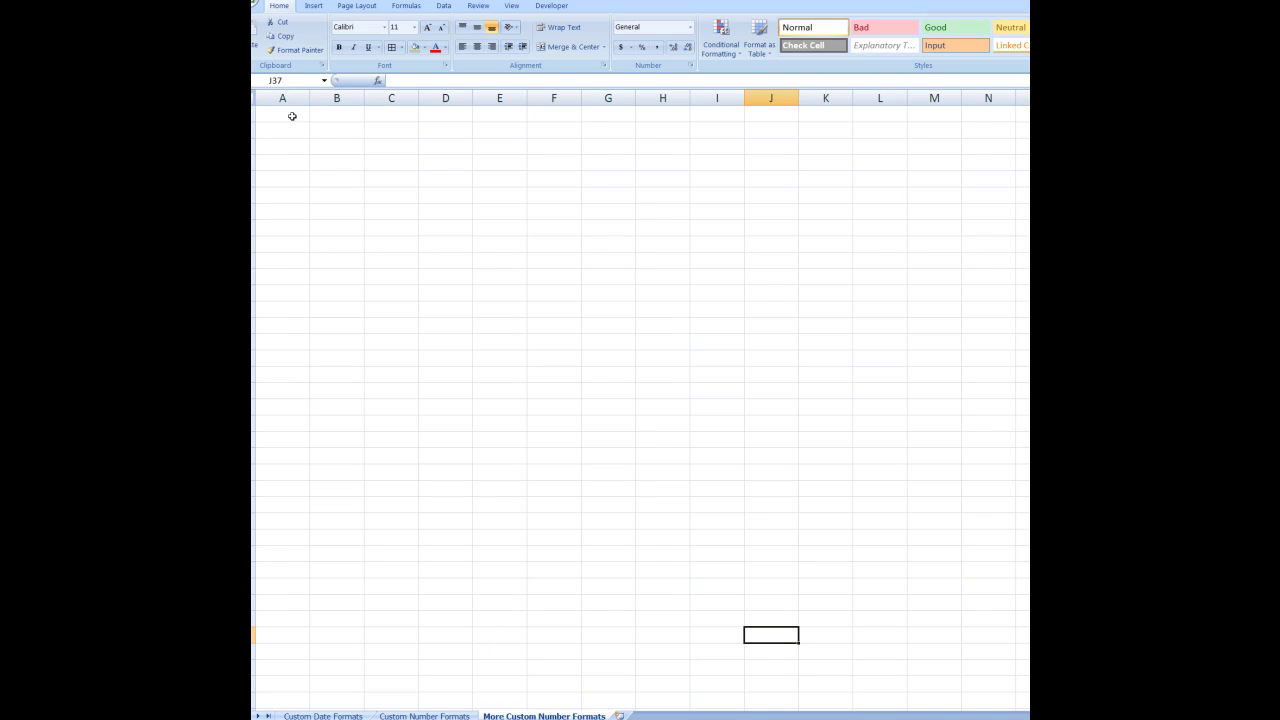
pyautogui.click(292, 116)
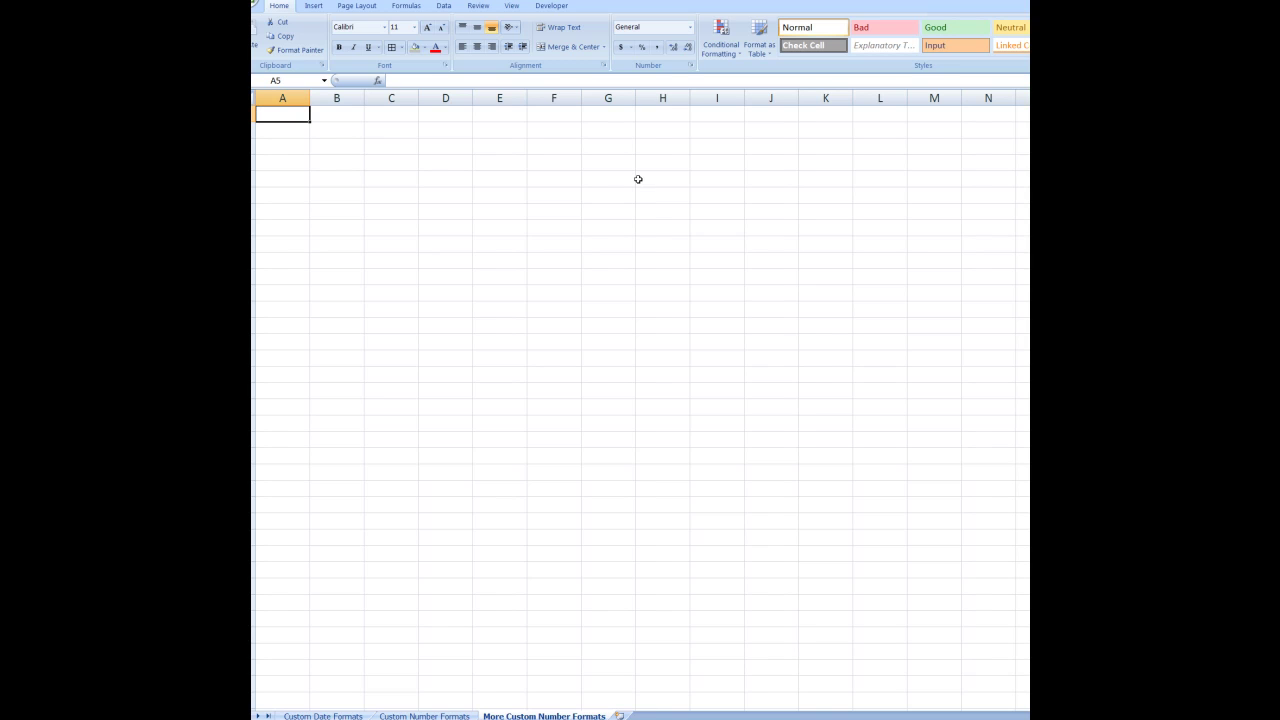
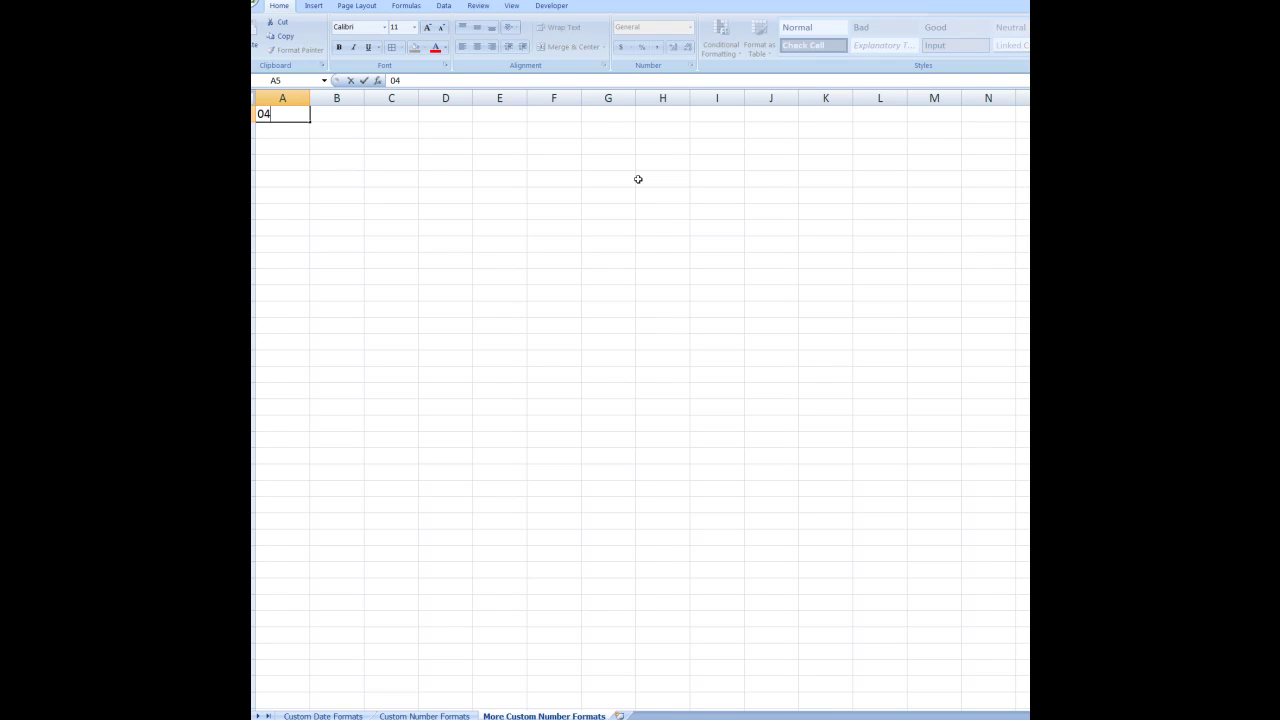
pyautogui.press('Return')
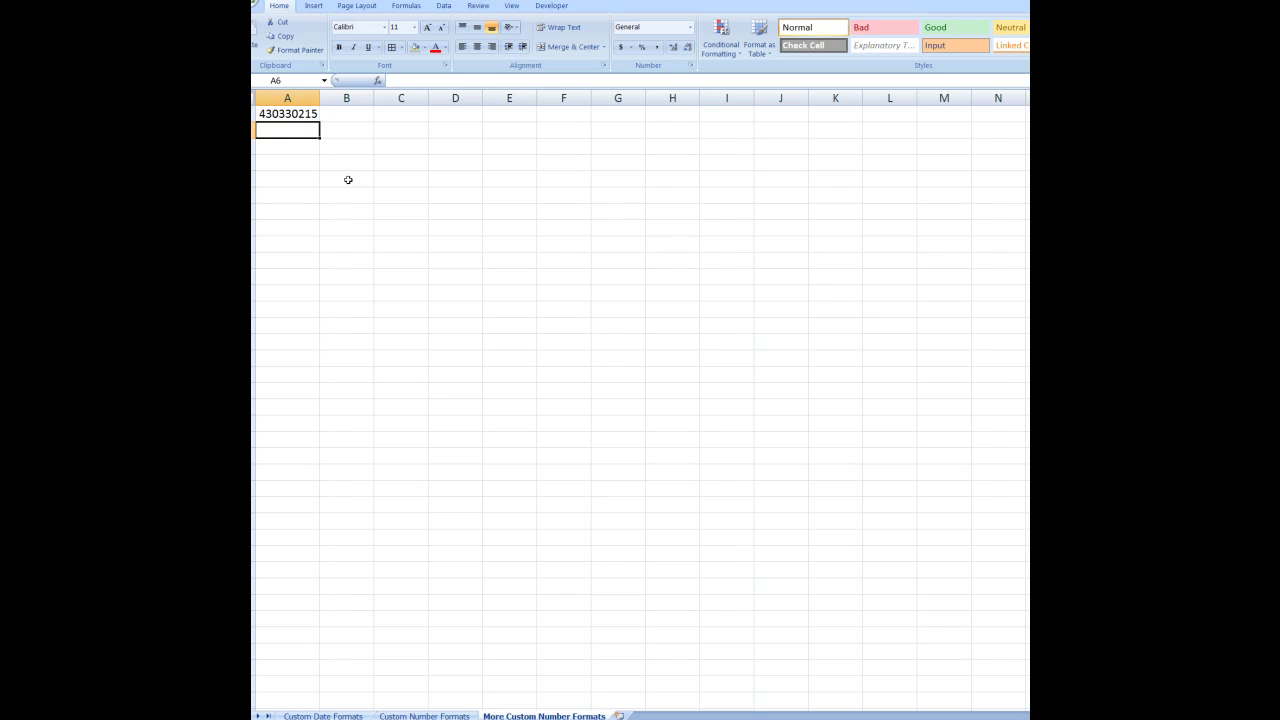
pyautogui.click(288, 116)
pyautogui.moveTo(288, 116); pyautogui.dragTo(285, 198)
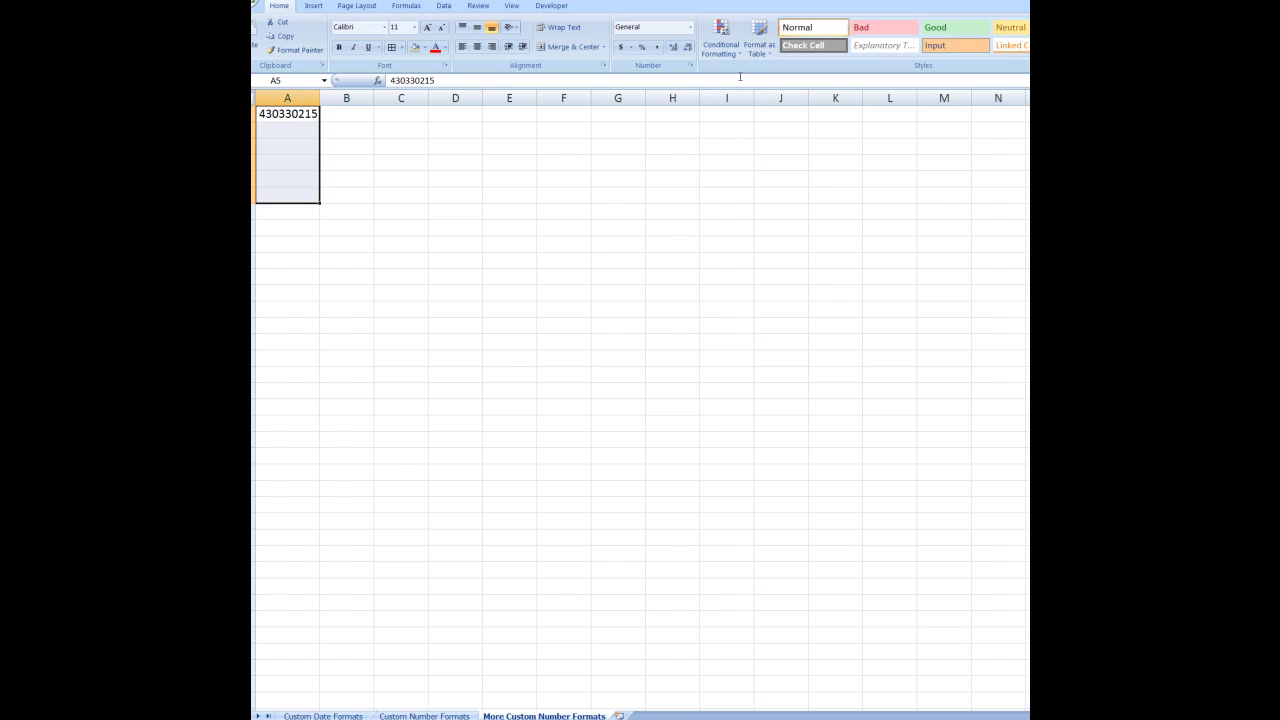
# Apply the custom format 0## ### #### to A5:A9, restoring the leading zero with spaces
pyautogui.click(690, 29)
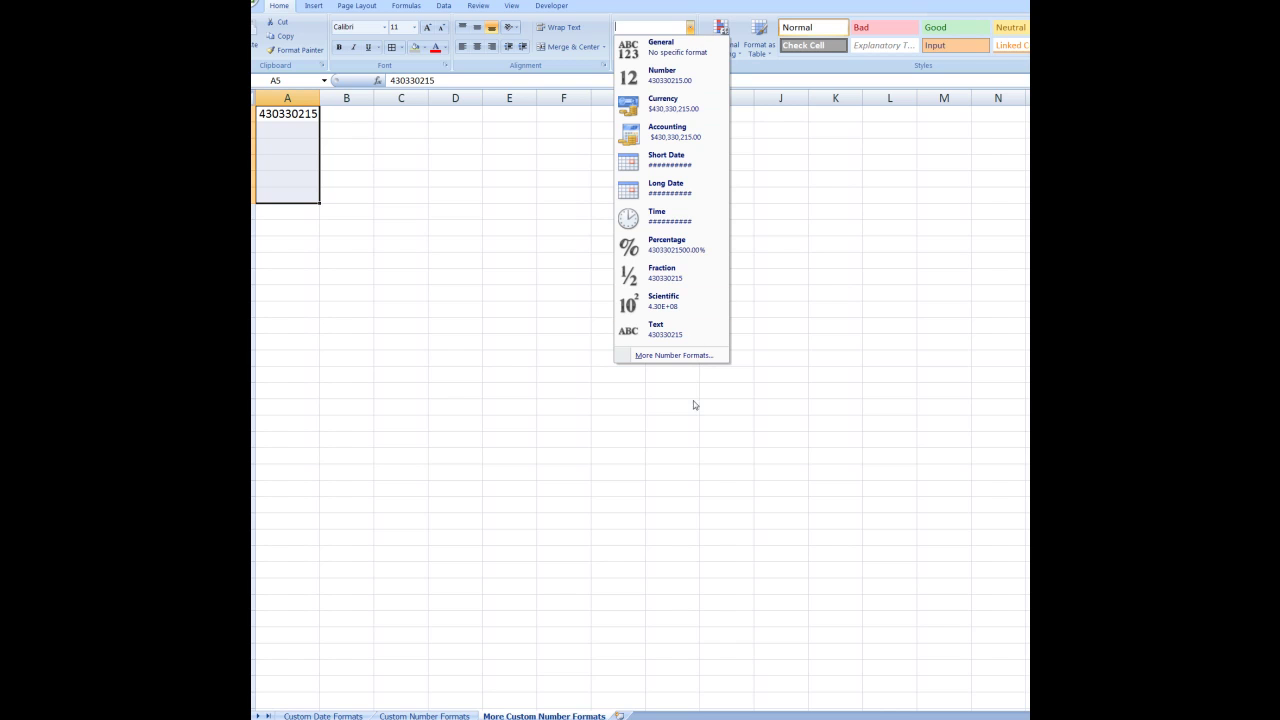
pyautogui.click(685, 357)
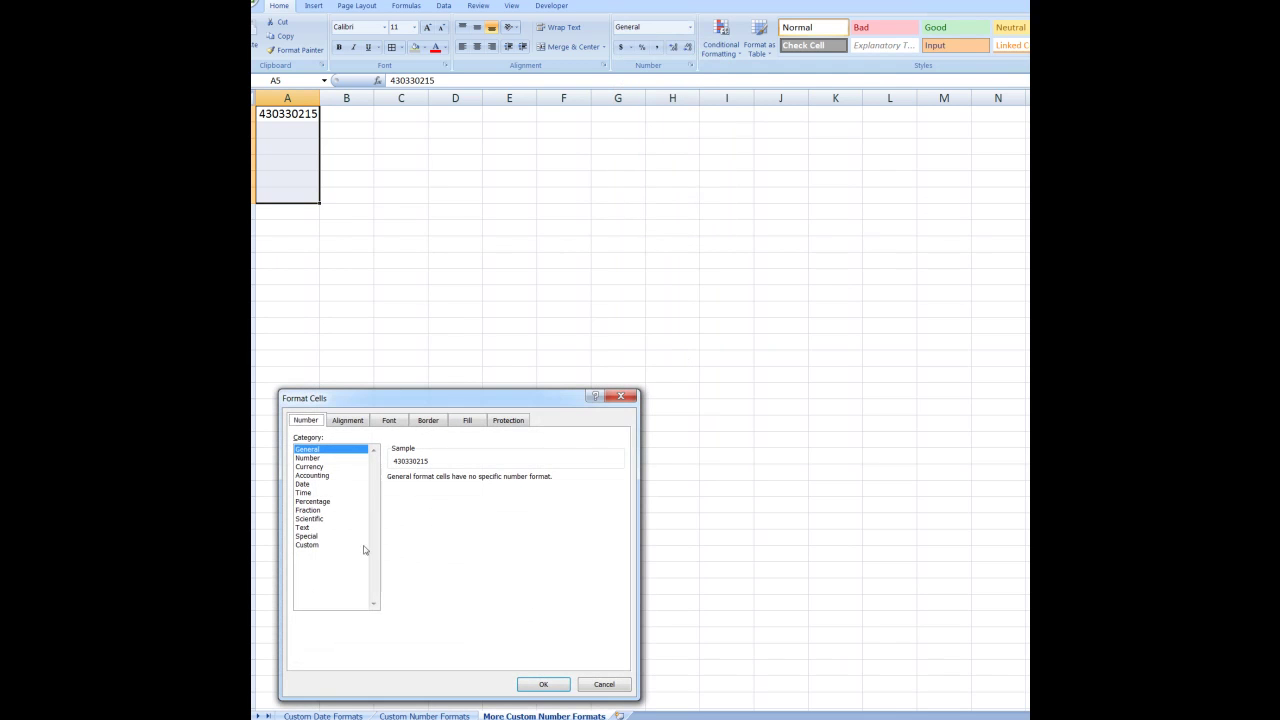
pyautogui.click(308, 545)
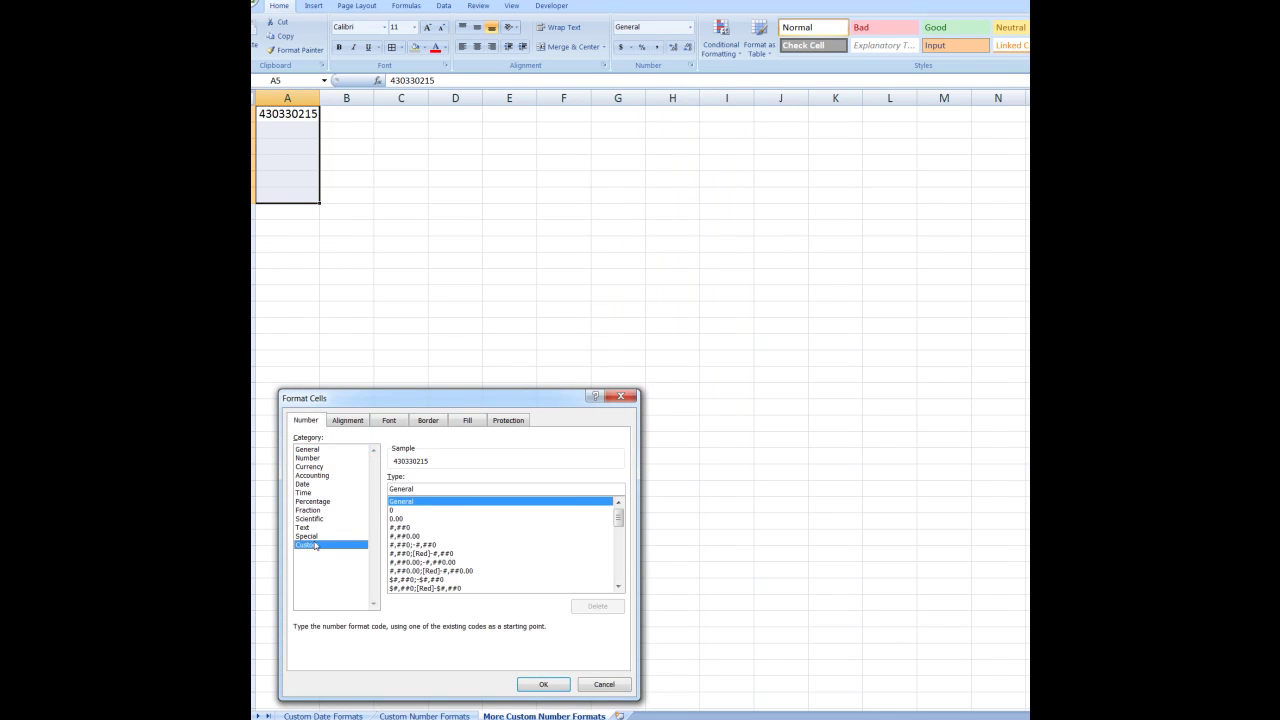
pyautogui.moveTo(420, 489); pyautogui.dragTo(386, 489)
pyautogui.write('0')
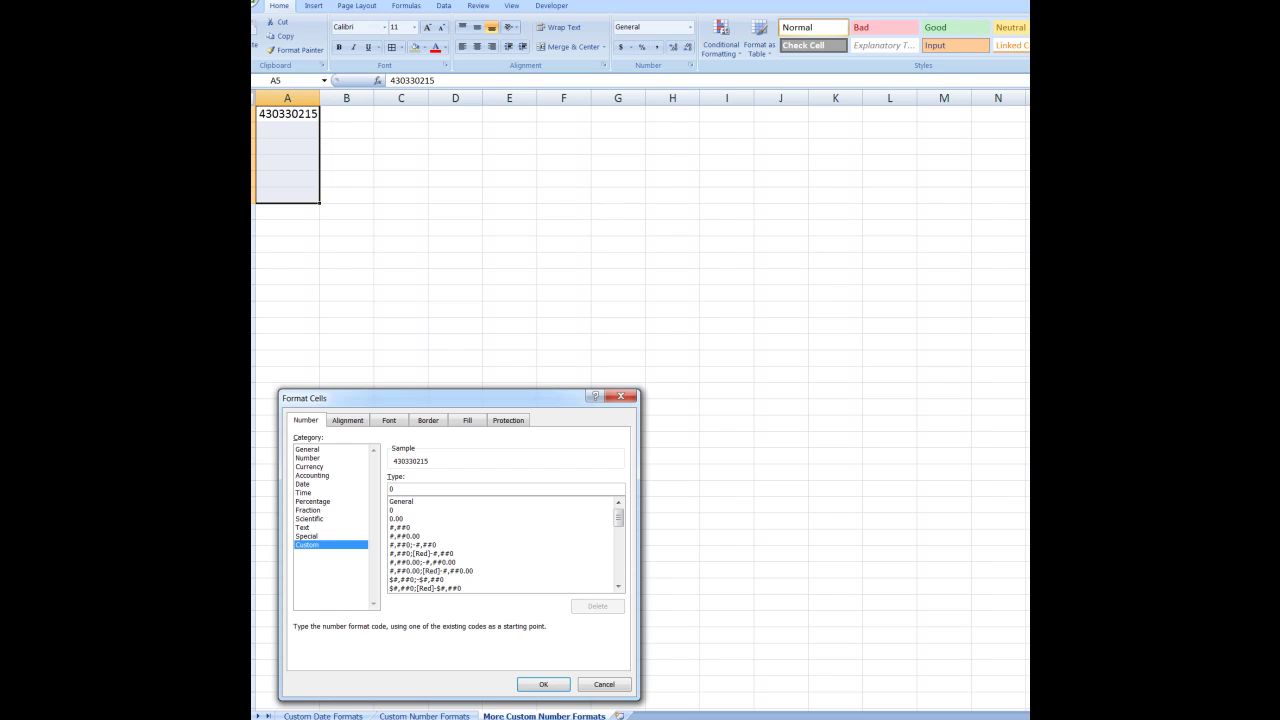
pyautogui.write('## ### ####')
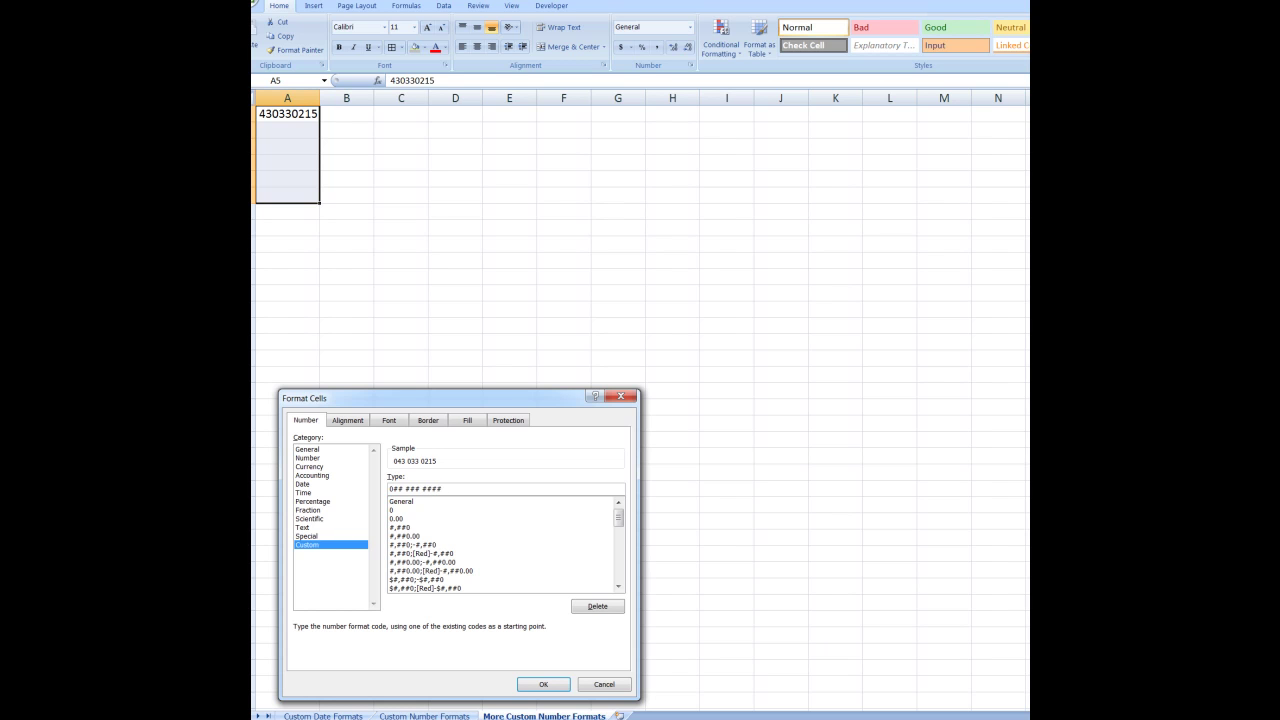
pyautogui.click(544, 684)
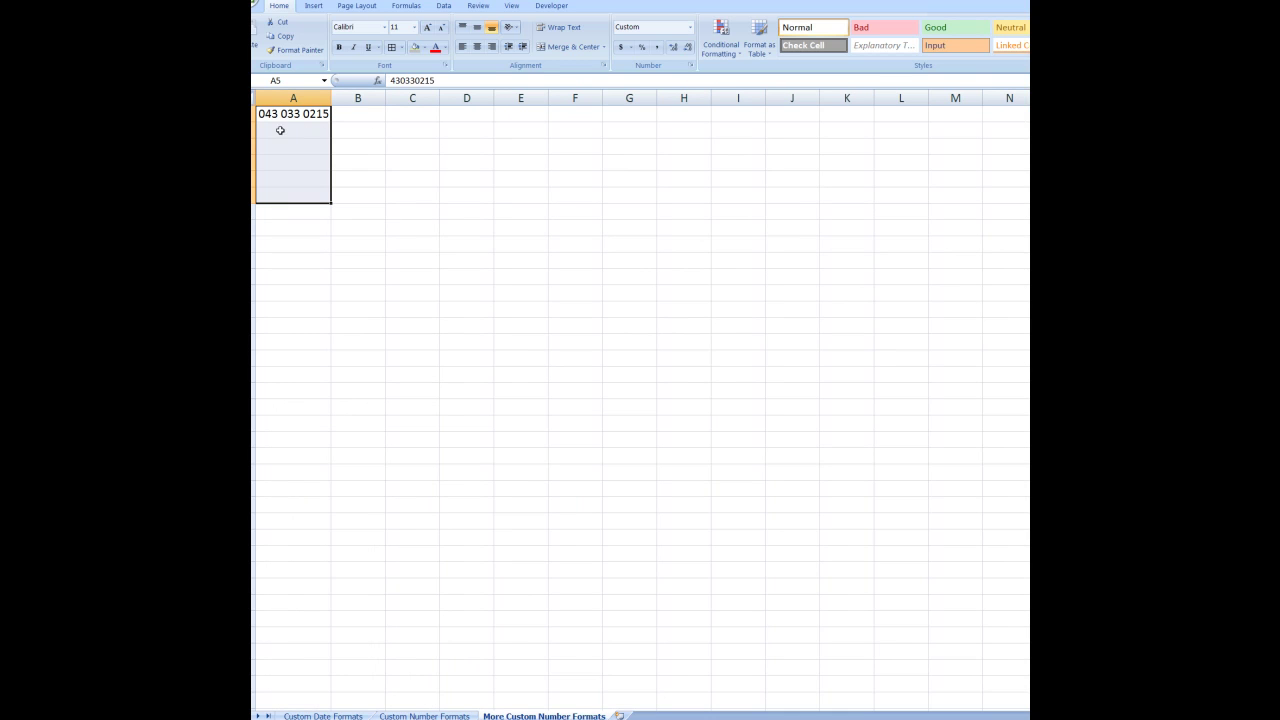
# Enter a second phone number in A6, then re-enter it with the corrected digits
pyautogui.click(281, 131)
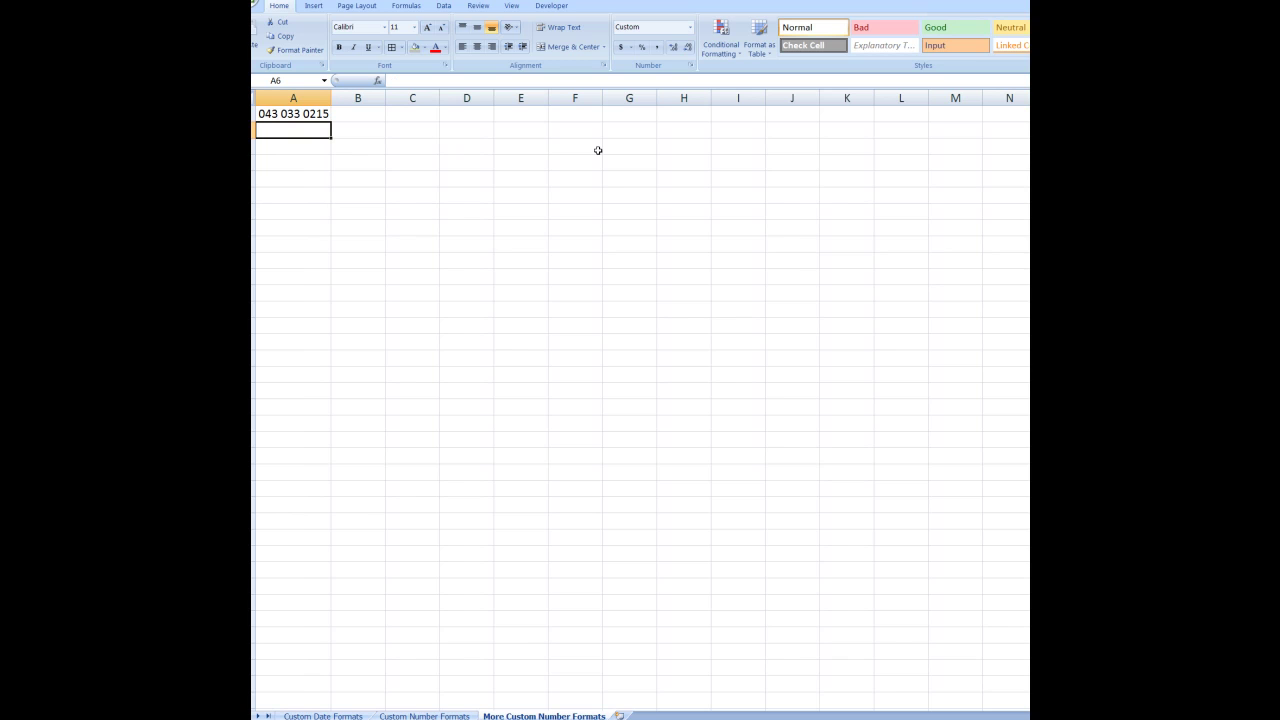
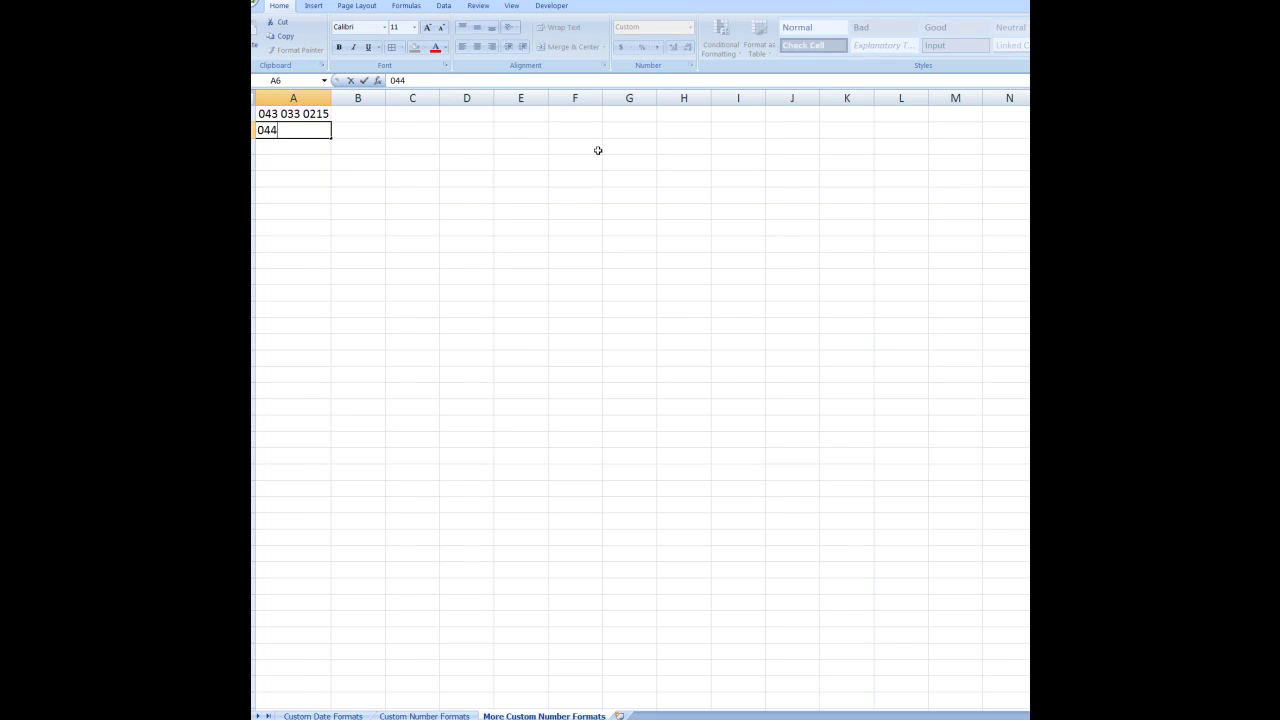
pyautogui.press('Return')
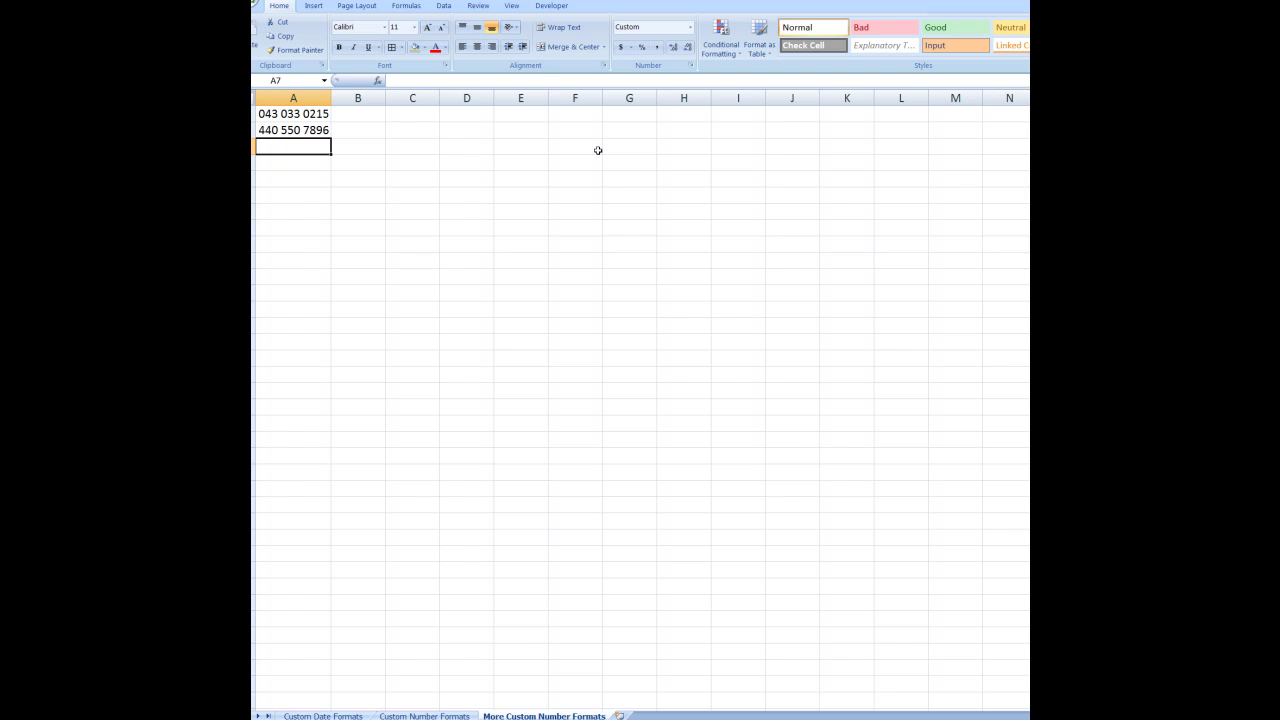
pyautogui.click(275, 131)
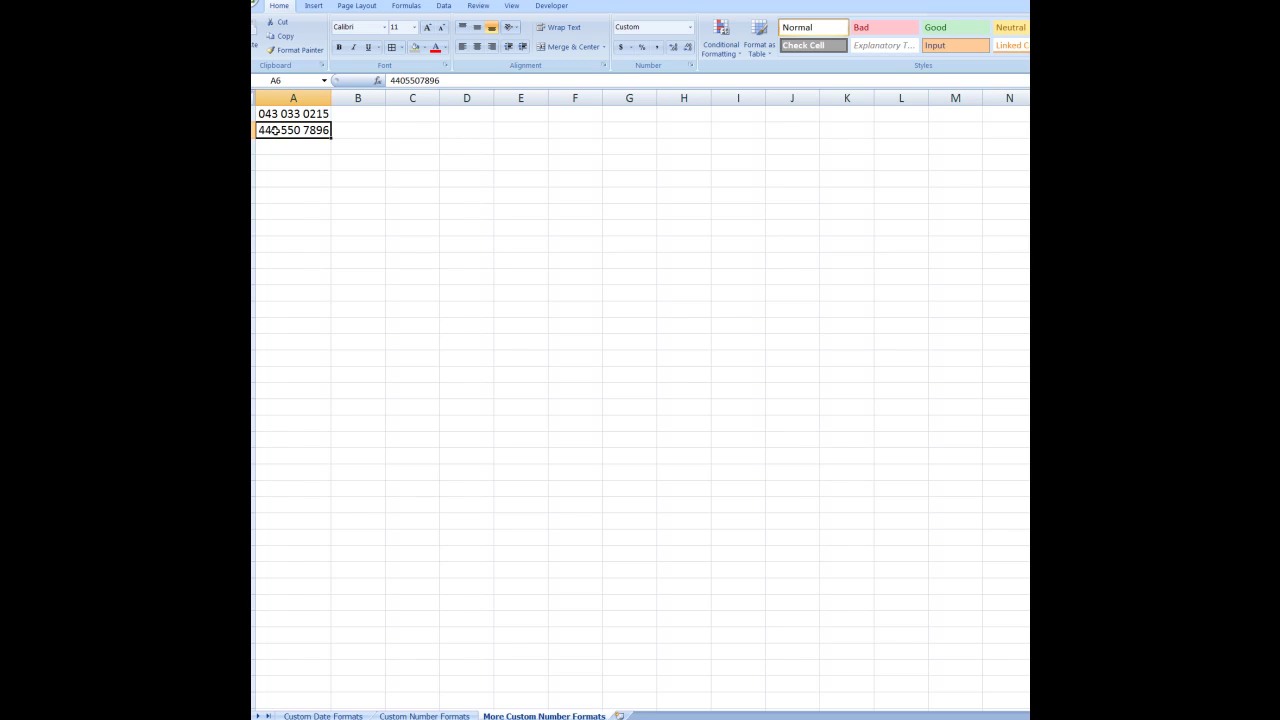
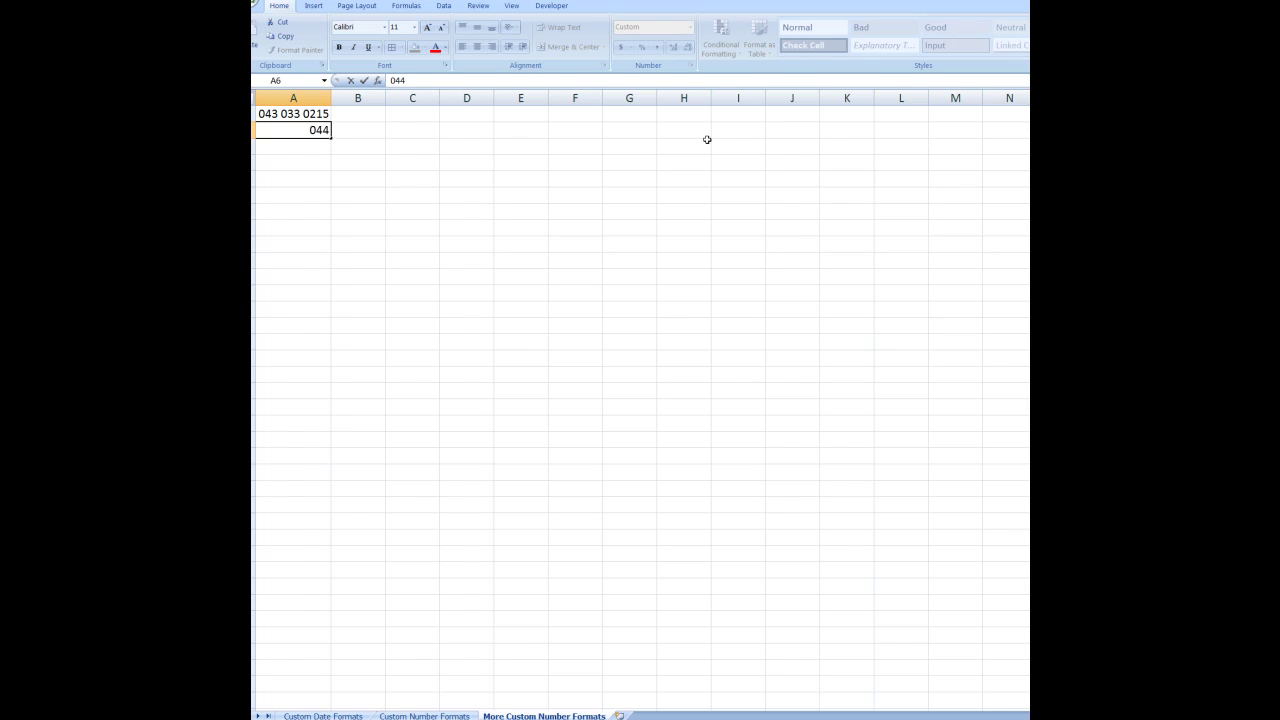
pyautogui.press('Return')
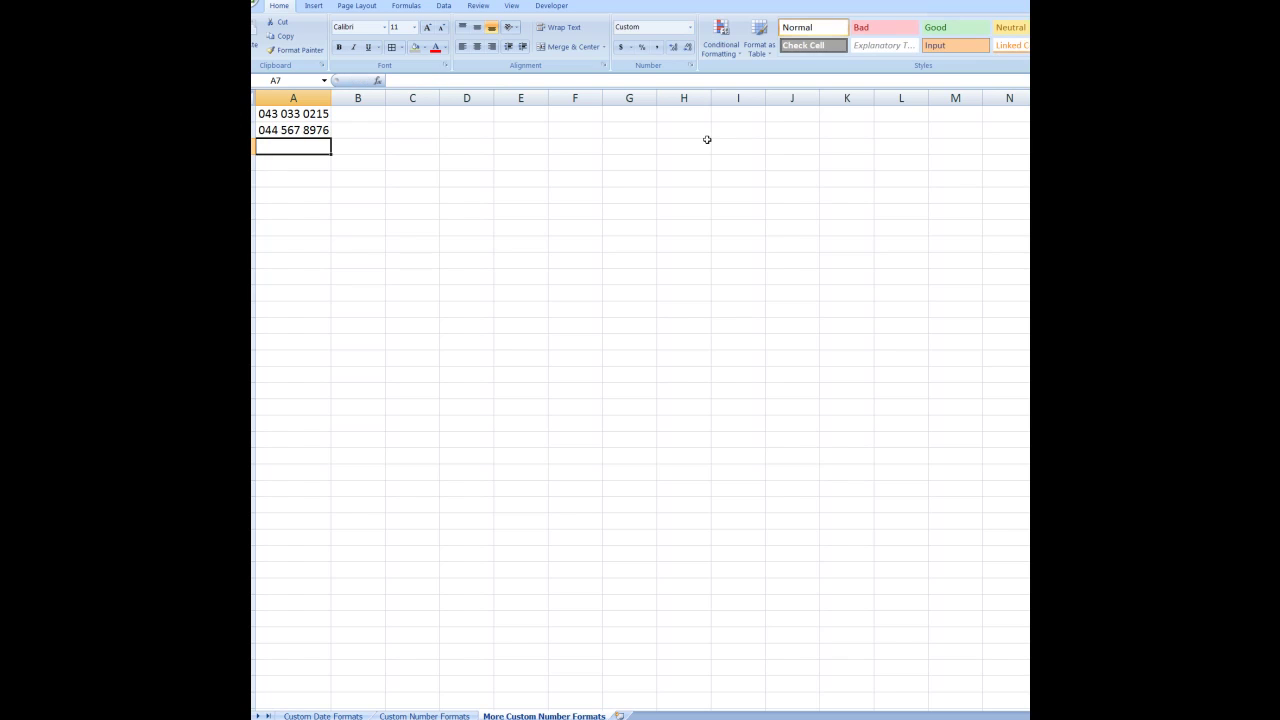